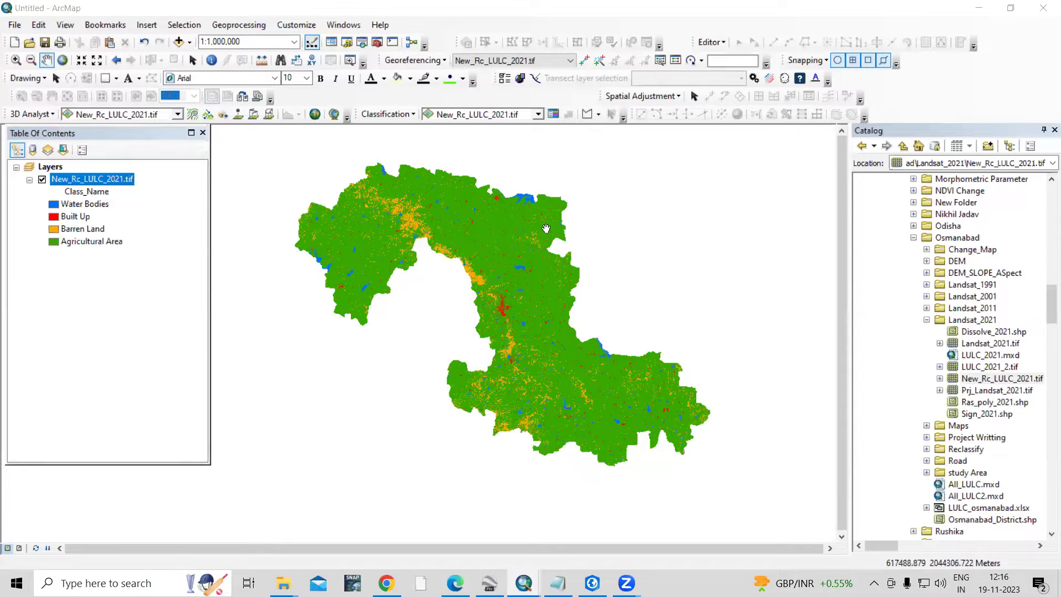
Review the land-cover classes in the attribute table of New_Rc_LULC_2021.tif and close the table
right_click(90, 180)
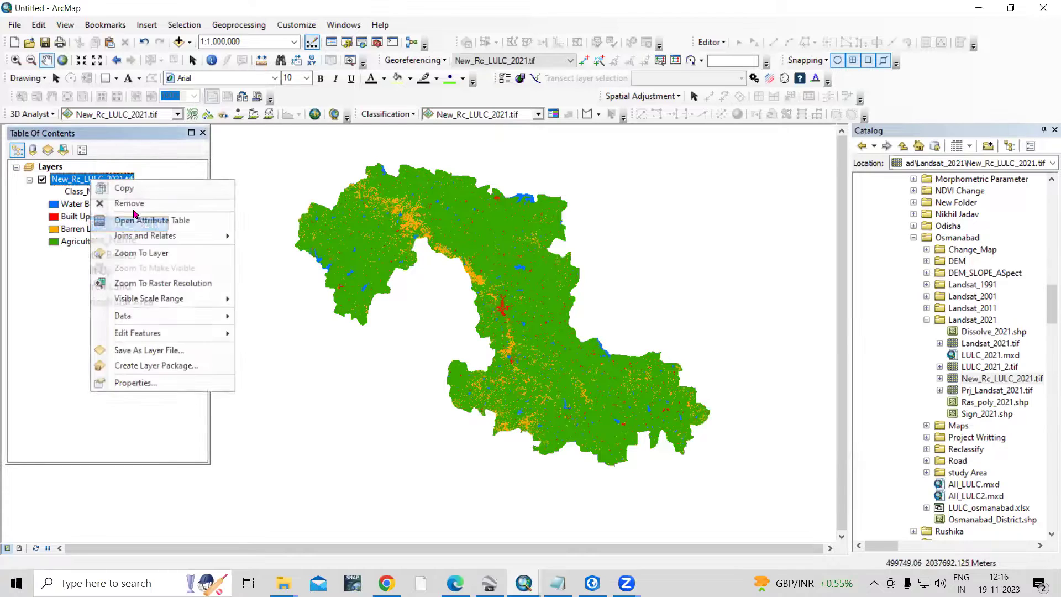
left_click(155, 224)
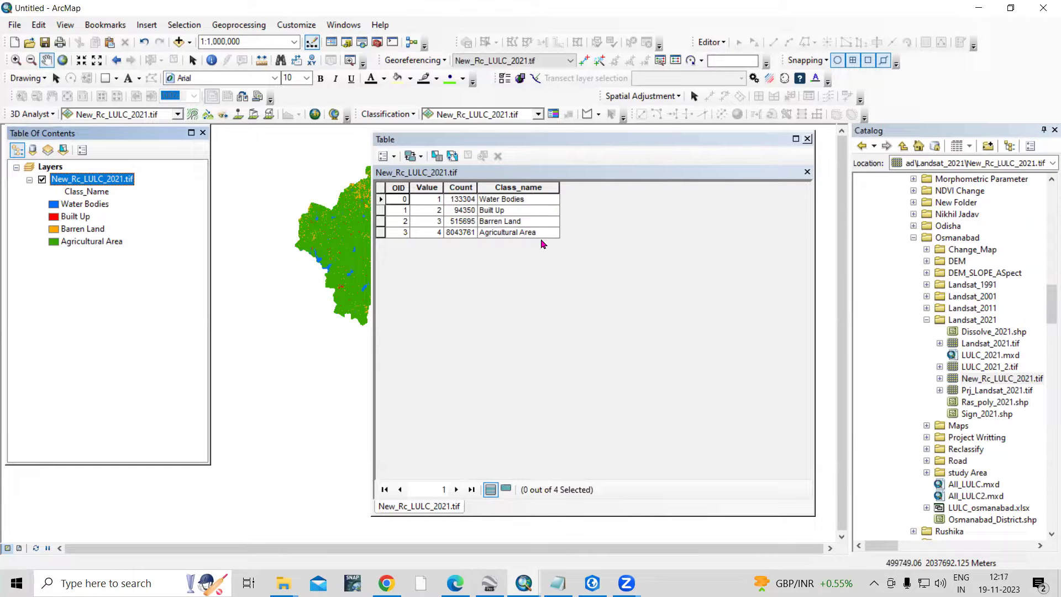
left_click(808, 140)
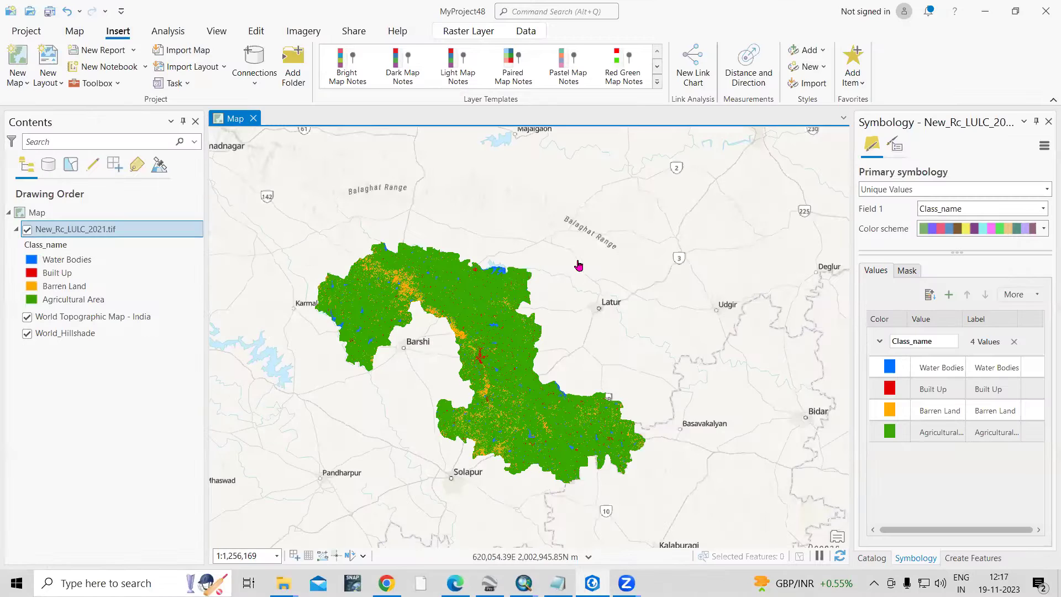
Leave ArcGIS Pro, look through the popular videos on the YouTube channel page, and minimize the browser
left_click(987, 15)
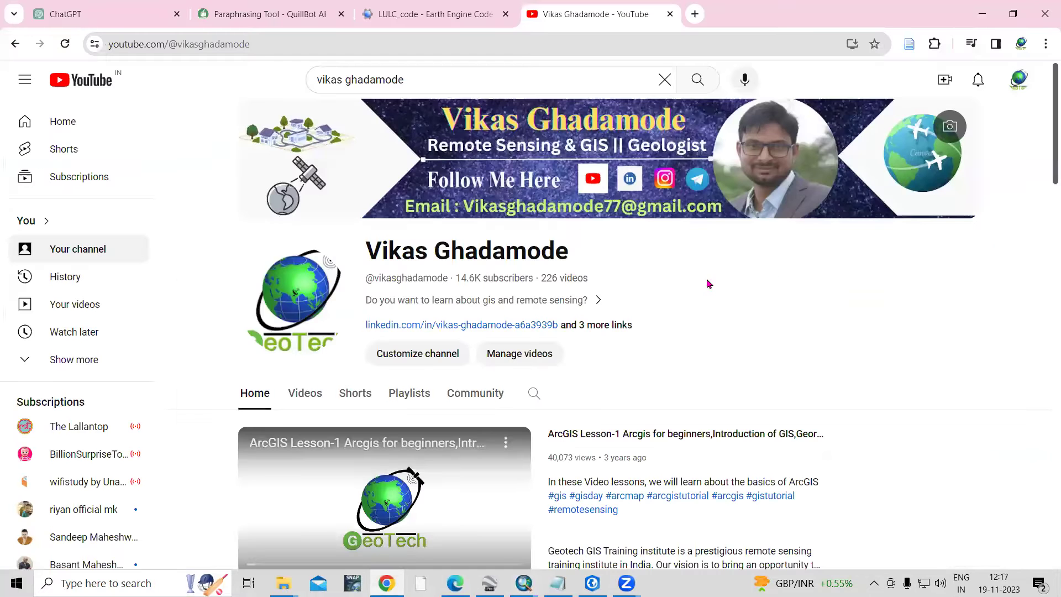
scroll(590, 301, "down", 5)
scroll(550, 356, "down", 4)
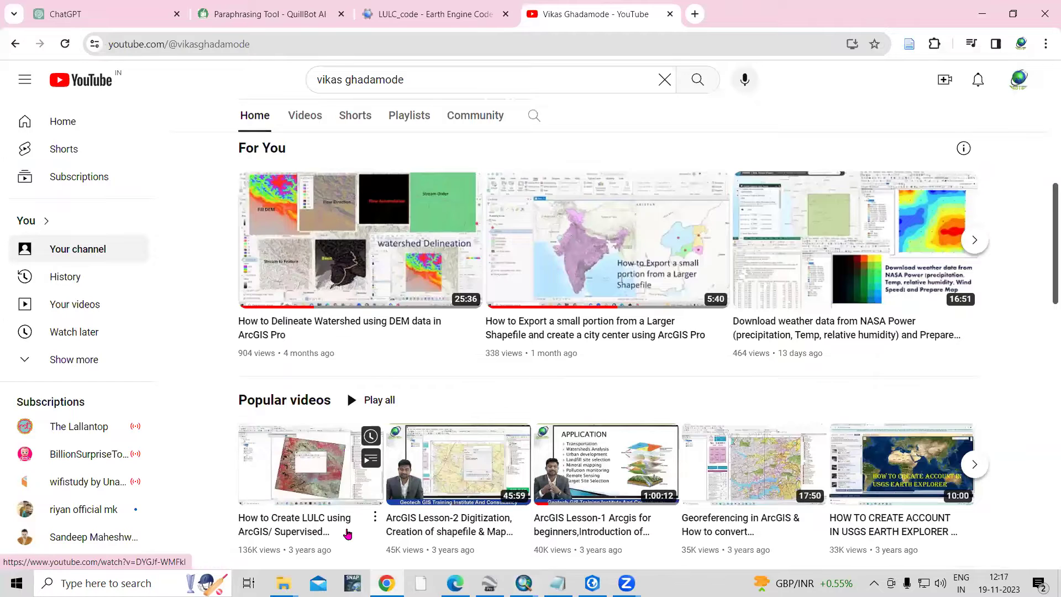
scroll(331, 448, "down", 2)
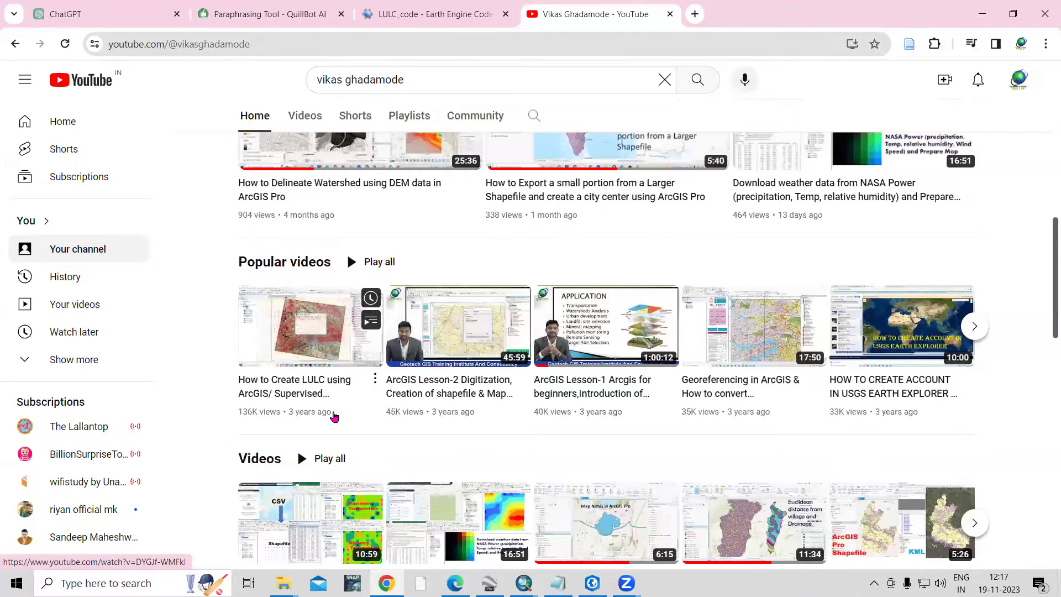
scroll(334, 416, "up", 3)
scroll(334, 416, "up", 6)
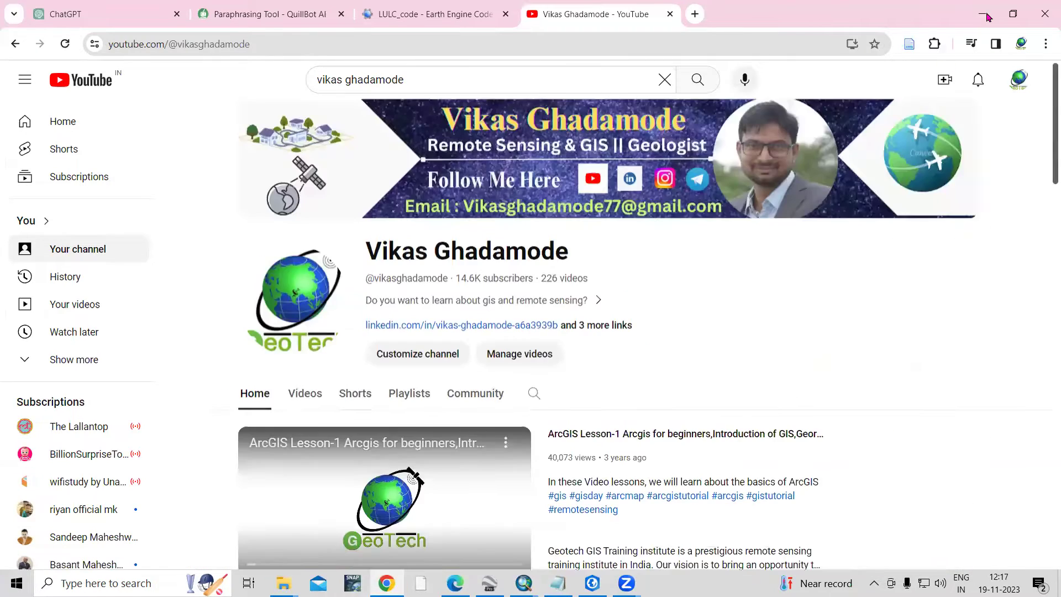
left_click(982, 14)
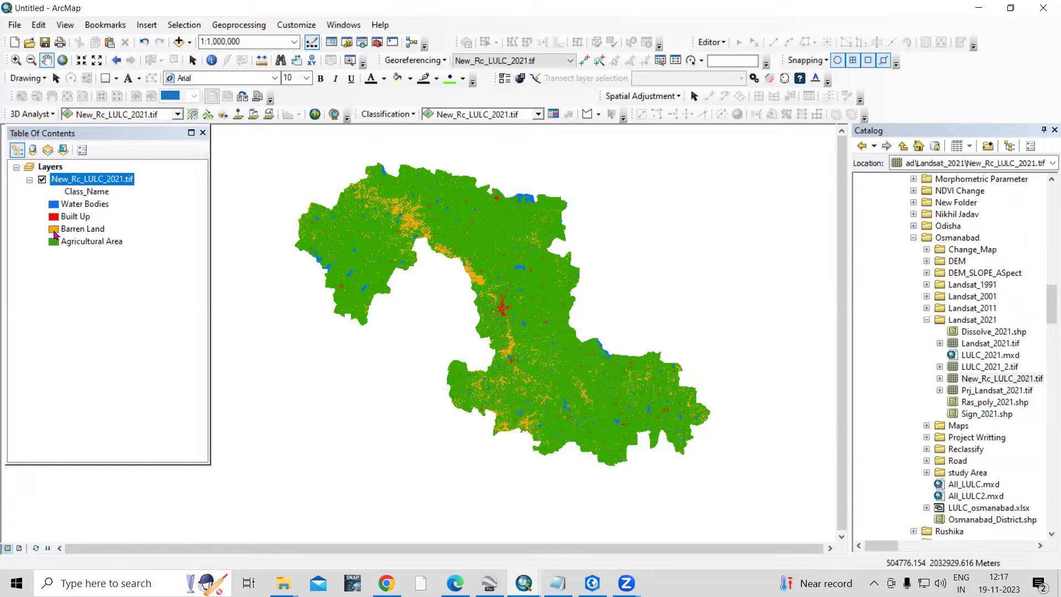
Open the attribute table of New_Rc_LULC_2021.tif in ArcMap and inspect the pixel count of each class
right_click(94, 178)
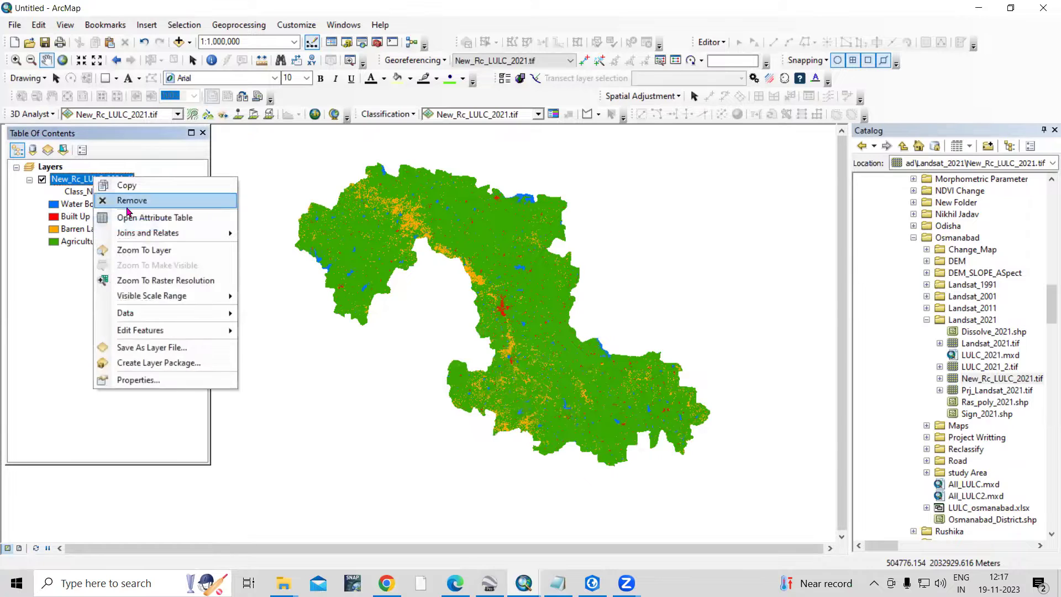
left_click(133, 218)
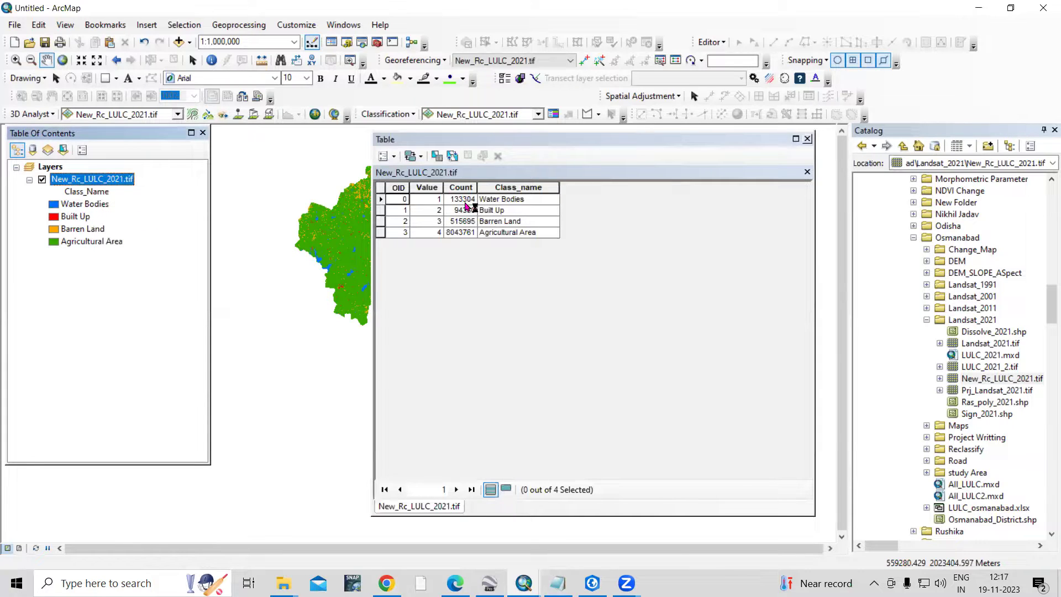
left_click(459, 210)
left_click(461, 221)
left_click(463, 233)
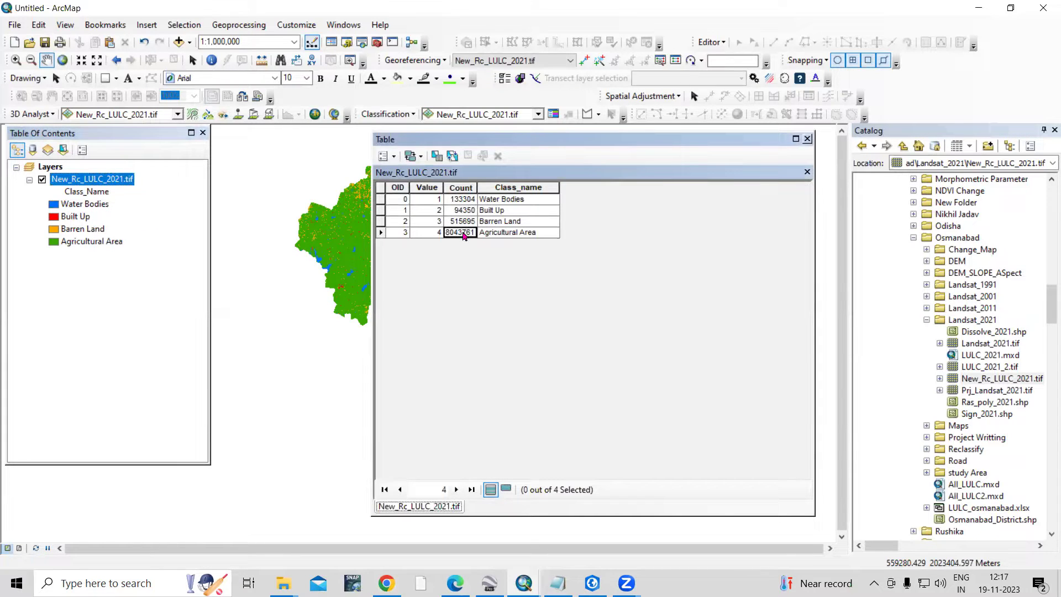
left_click(469, 200)
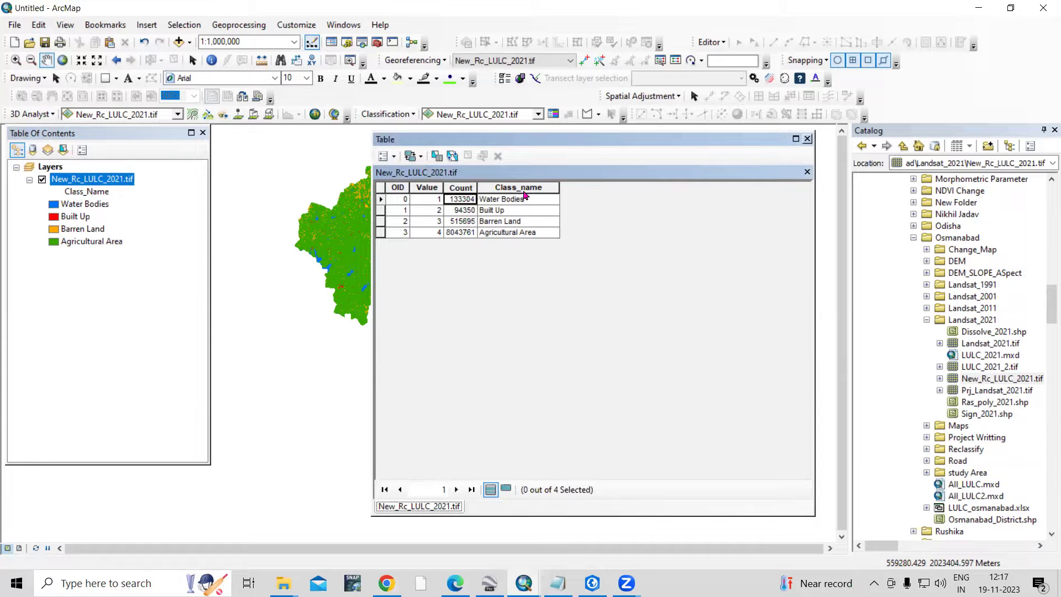
Switch to Chrome, find the LULC supervised classification video on the YouTube channel, and return to ArcMap
left_click(387, 584)
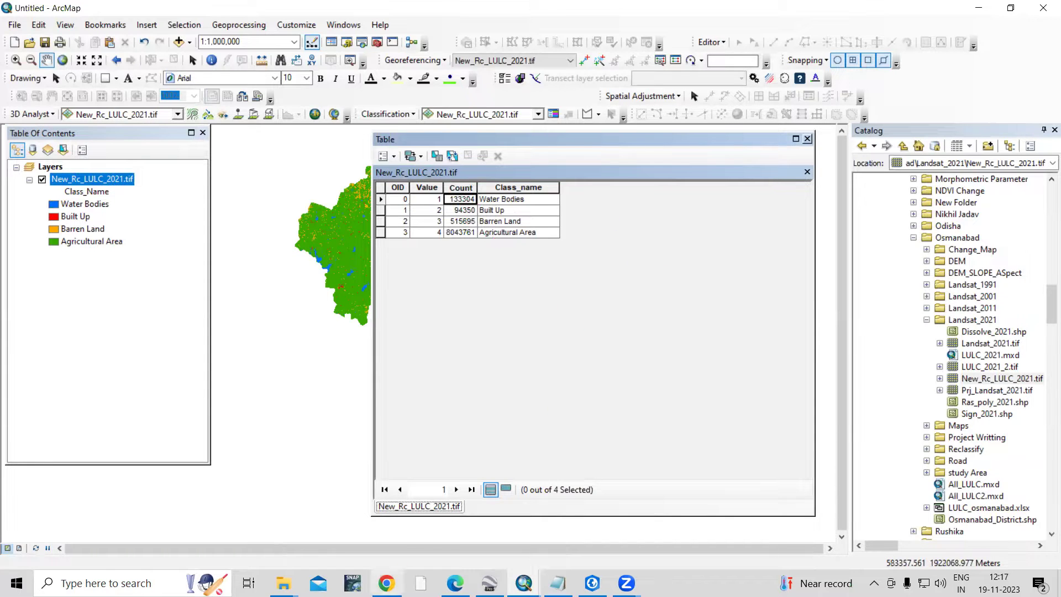
scroll(365, 420, "down", 10)
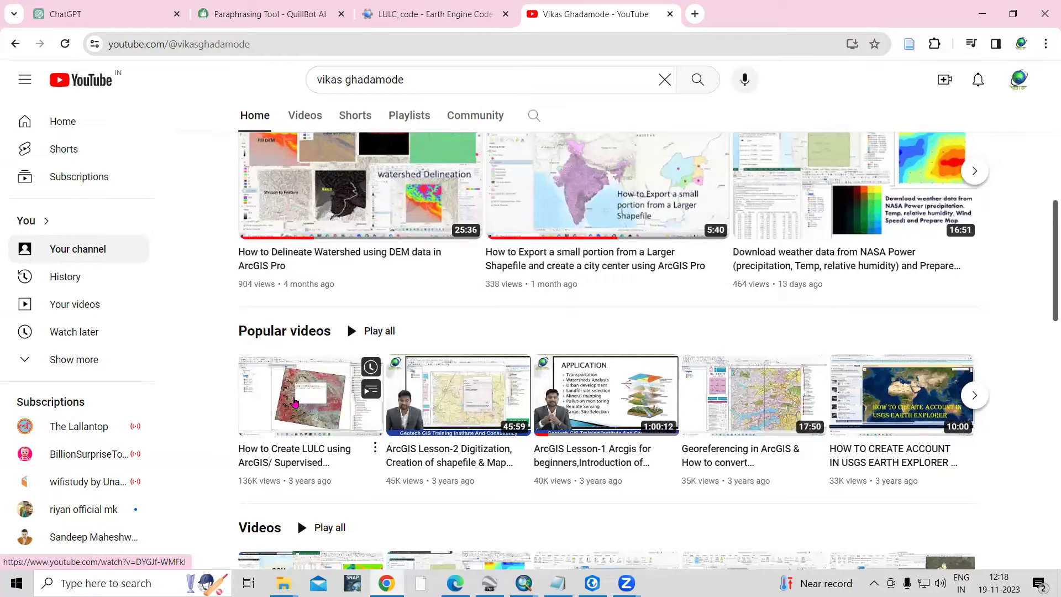
scroll(295, 402, "up", 10)
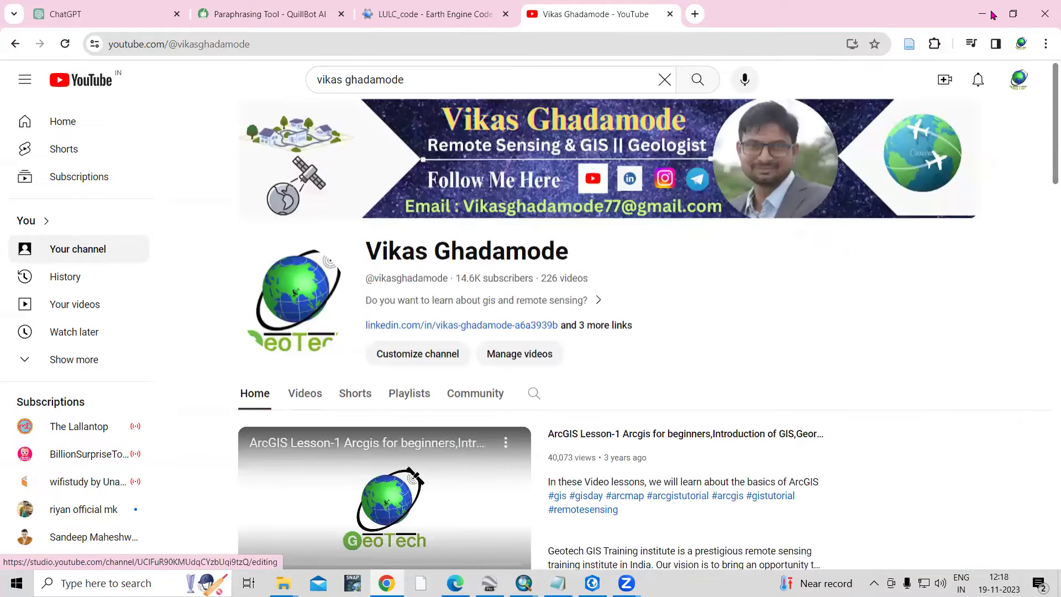
left_click(984, 14)
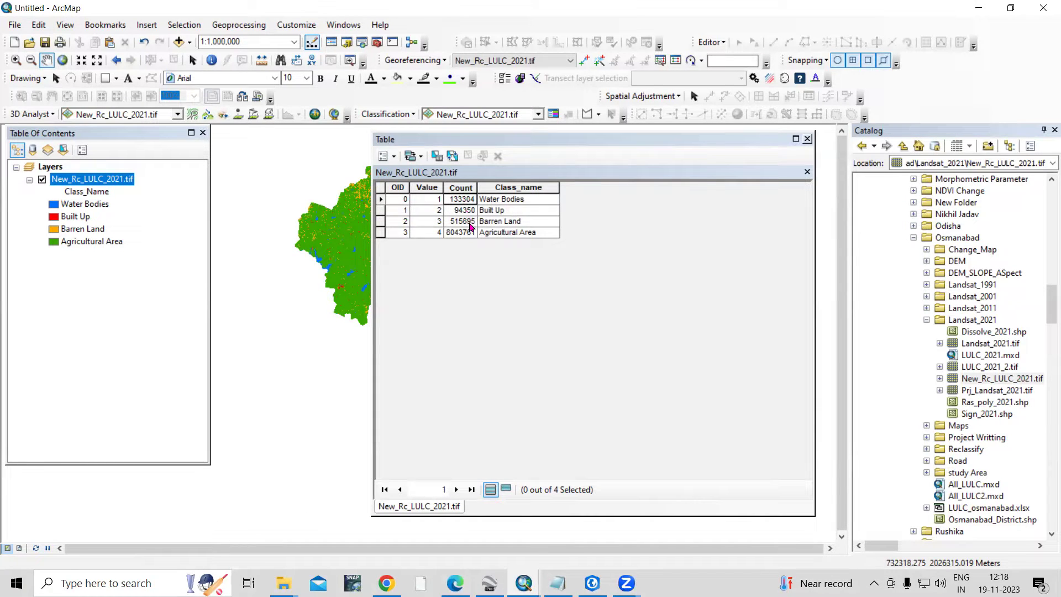
Check the Count values for Water Bodies, Built Up, Barren Land and Agricultural Area in the attribute table
left_click(466, 202)
left_click(467, 211)
left_click(469, 221)
left_click(470, 233)
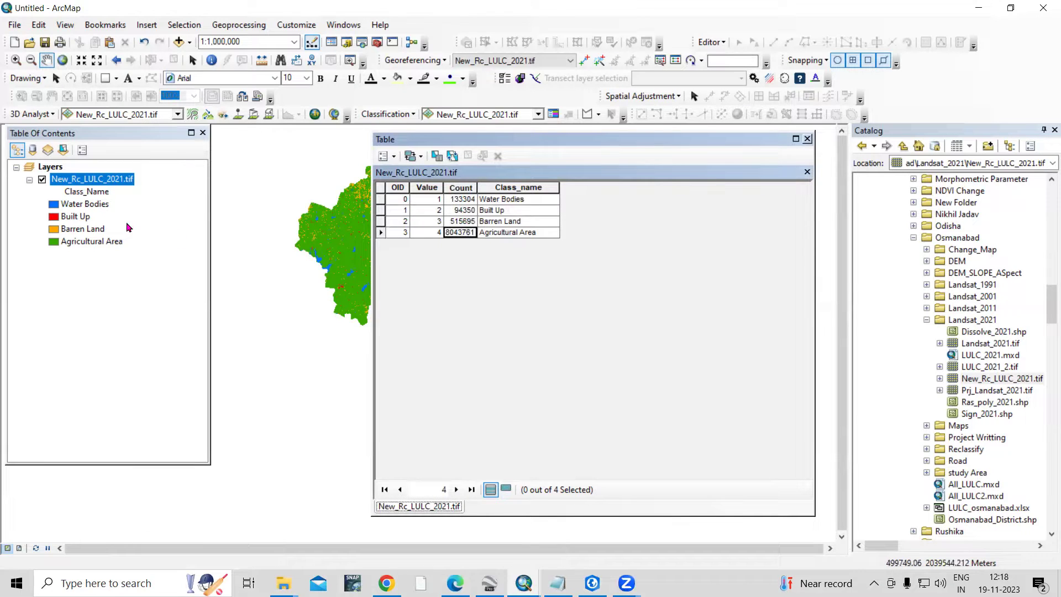
Open the layer properties of New_Rc_LULC_2021.tif and inspect the raster's cell size in the source information
right_click(89, 180)
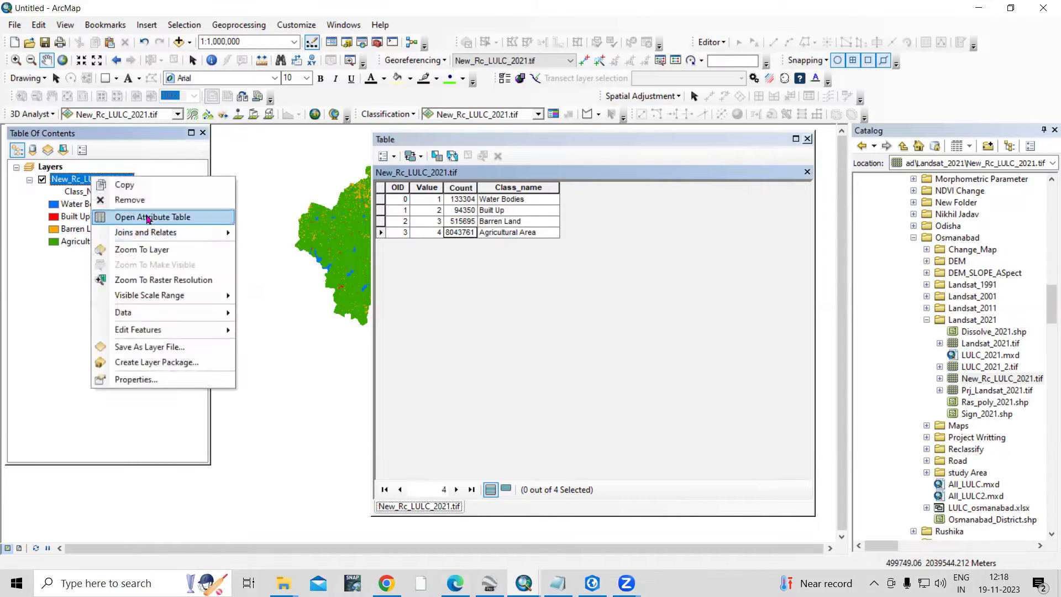
left_click(141, 380)
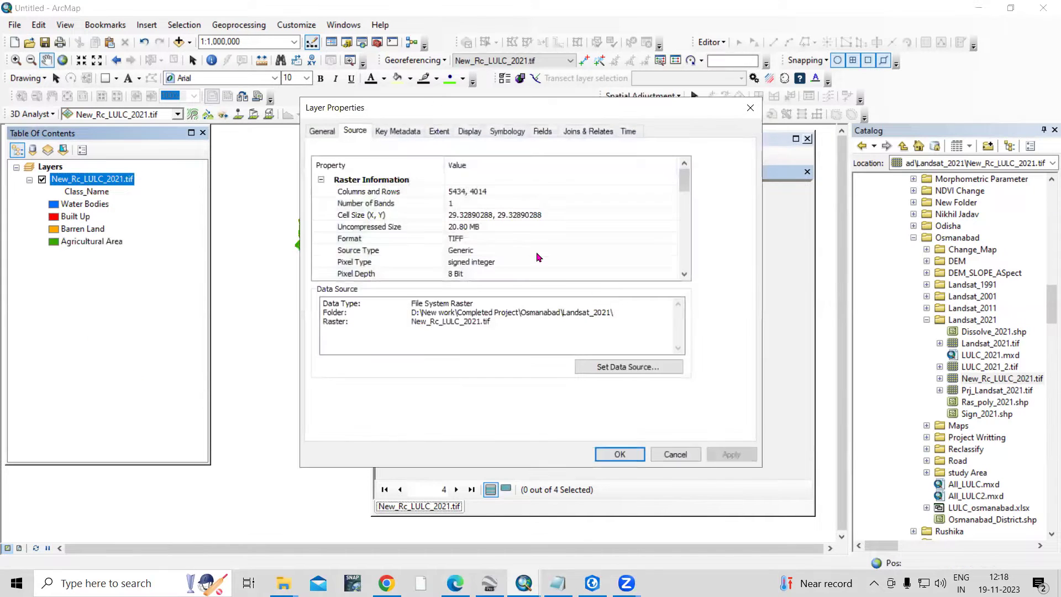
left_click(479, 219)
left_click(500, 215)
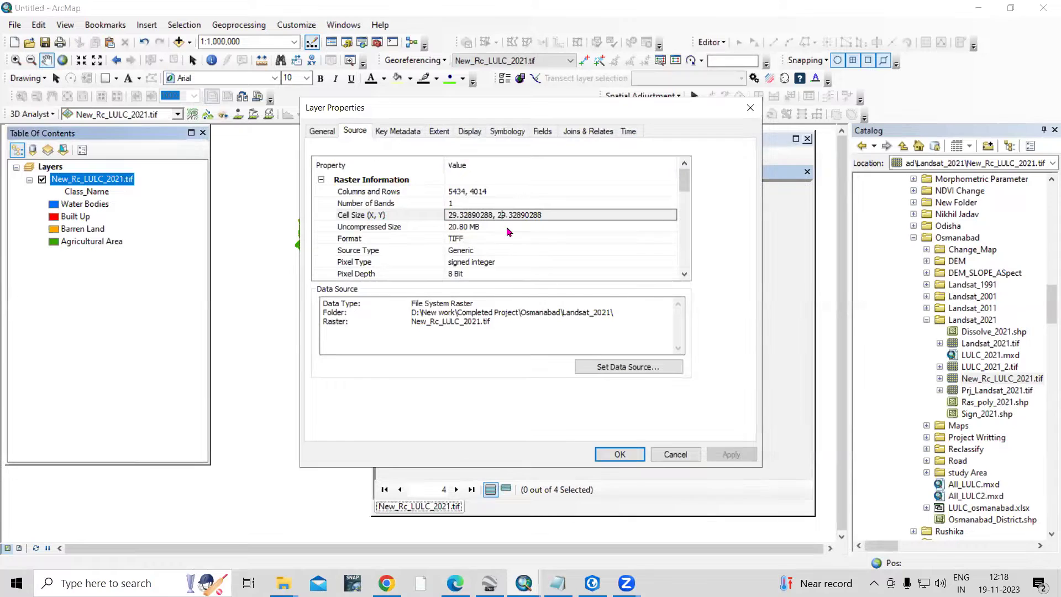
Switch to the area formula notes in Notepad, shrink the window to sit over ArcMap, and enlarge the text to 180%
left_click(559, 583)
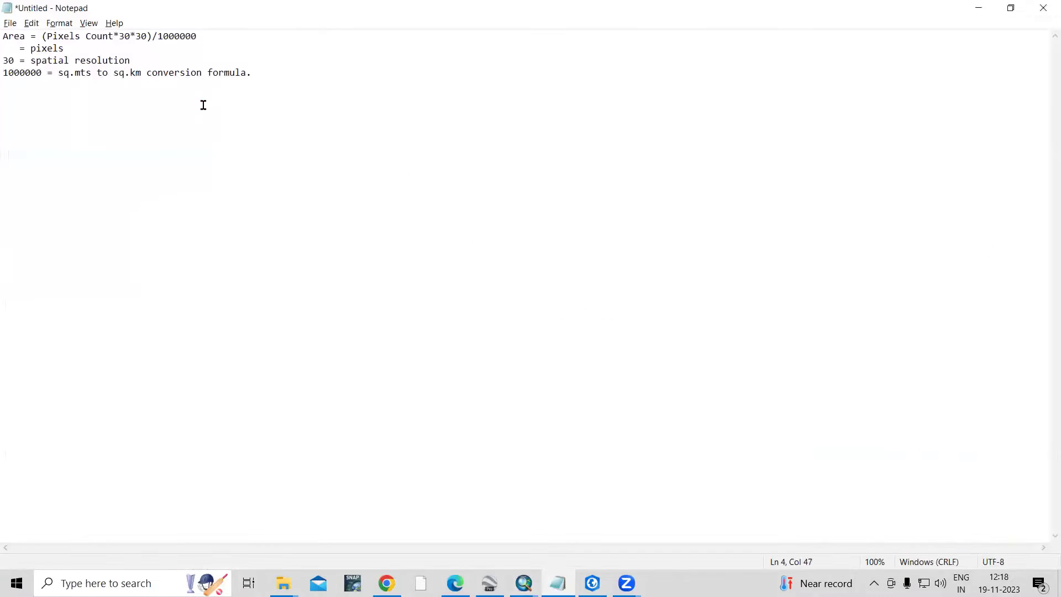
double_click(291, 15)
key("ctrl+a")
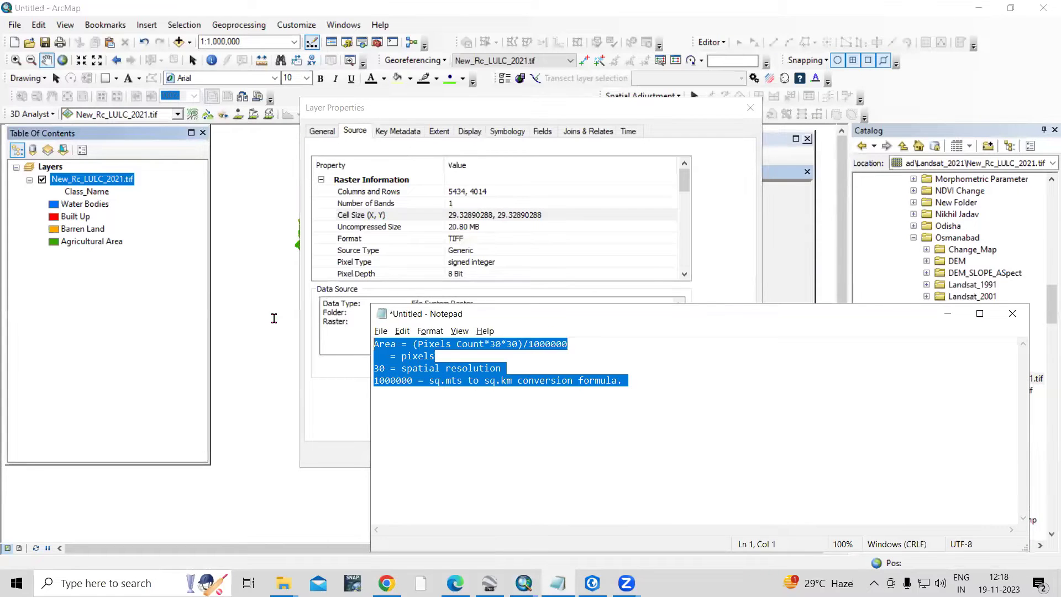
scroll(391, 369, "up", 8, "ctrl")
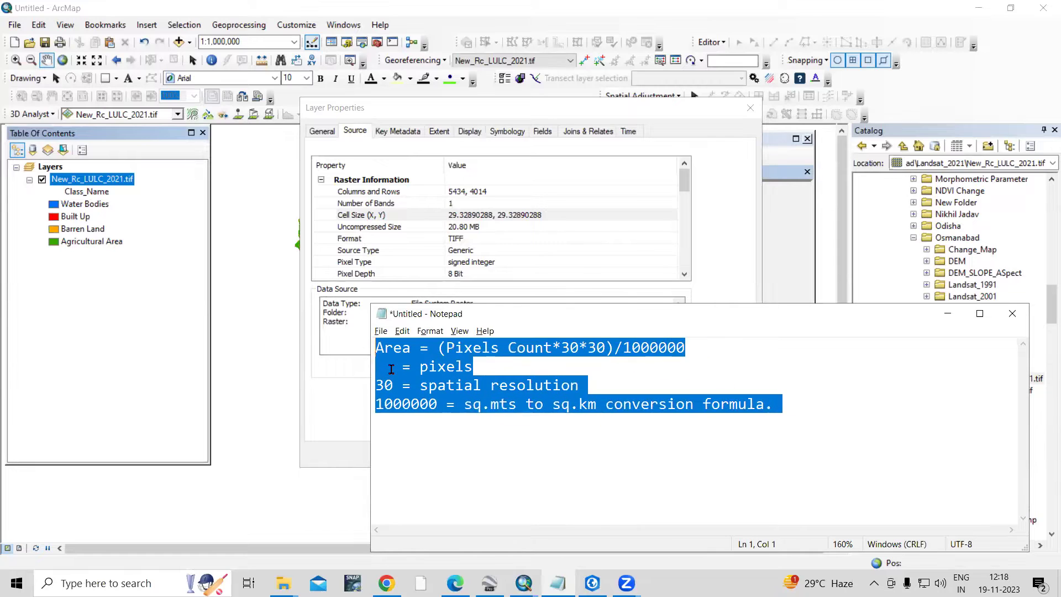
left_click(428, 347)
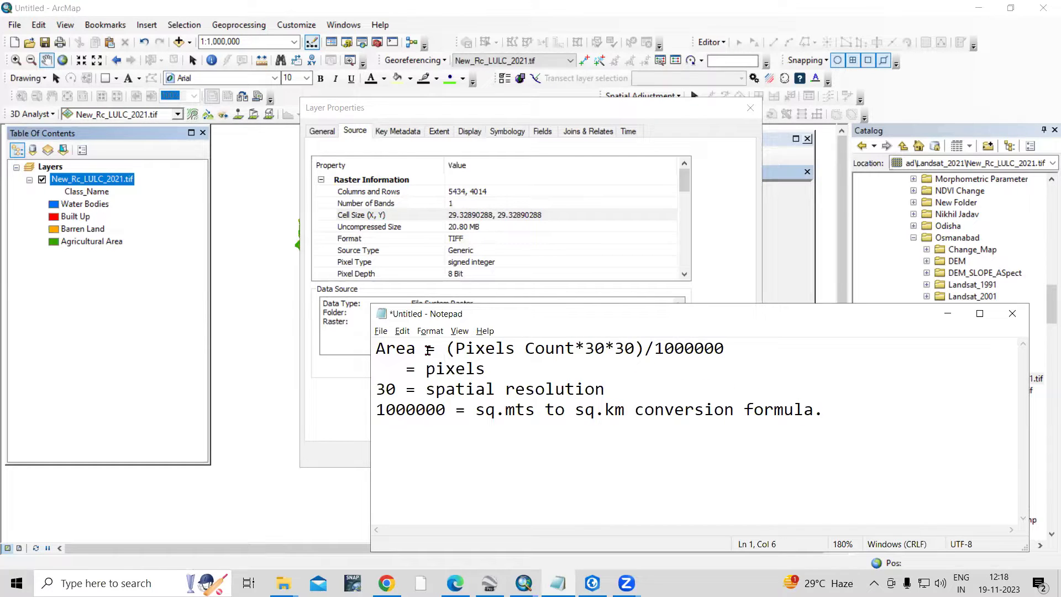
Highlight Pixels Count in the formula and move the Layer Properties dialog aside to show the attribute table with the notes
left_click_drag(457, 348, 585, 343)
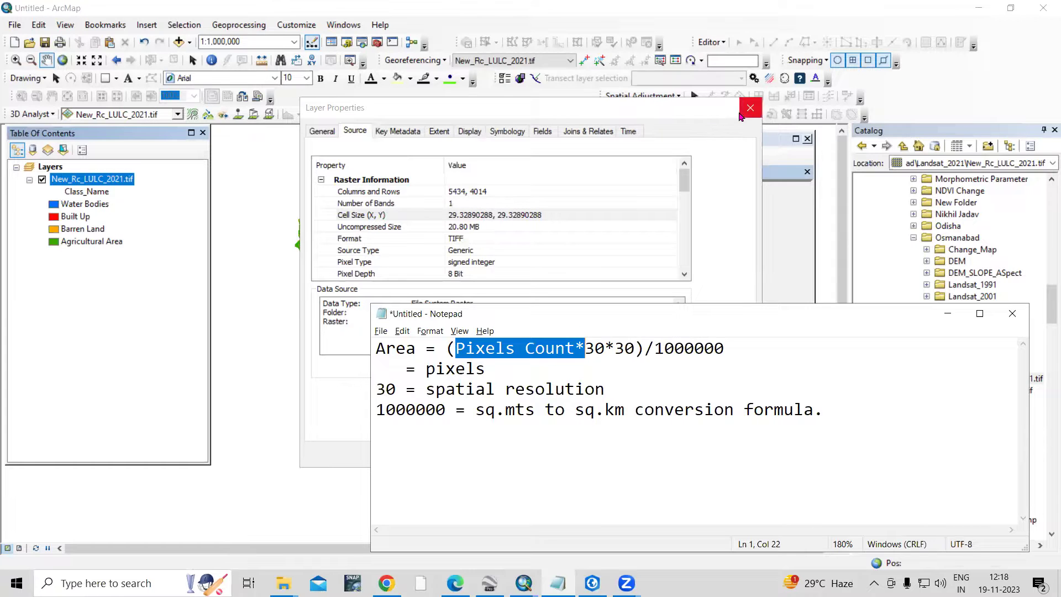
left_click_drag(649, 112, 285, 131)
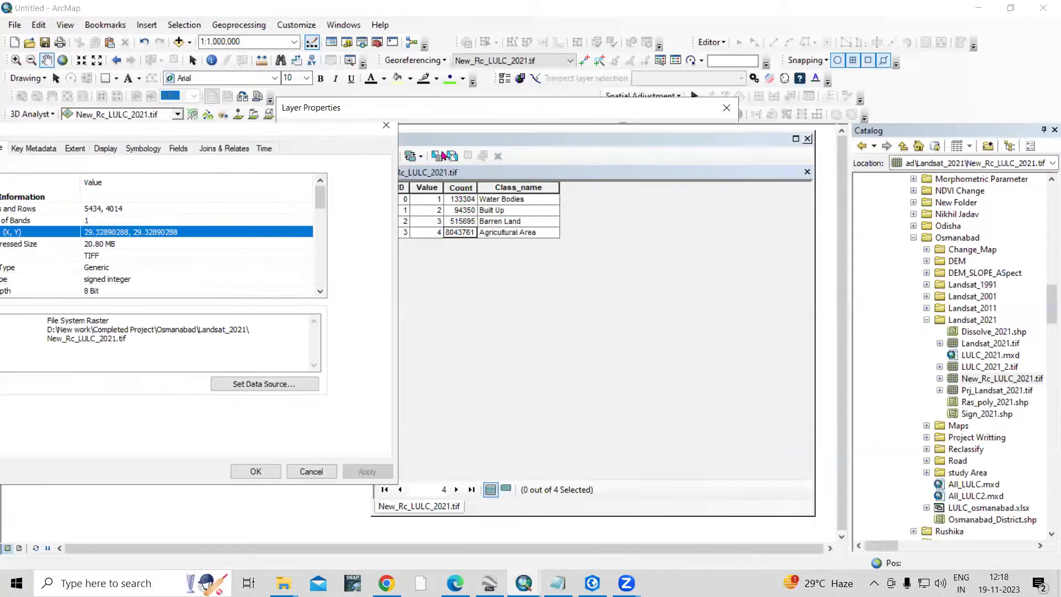
left_click(557, 584)
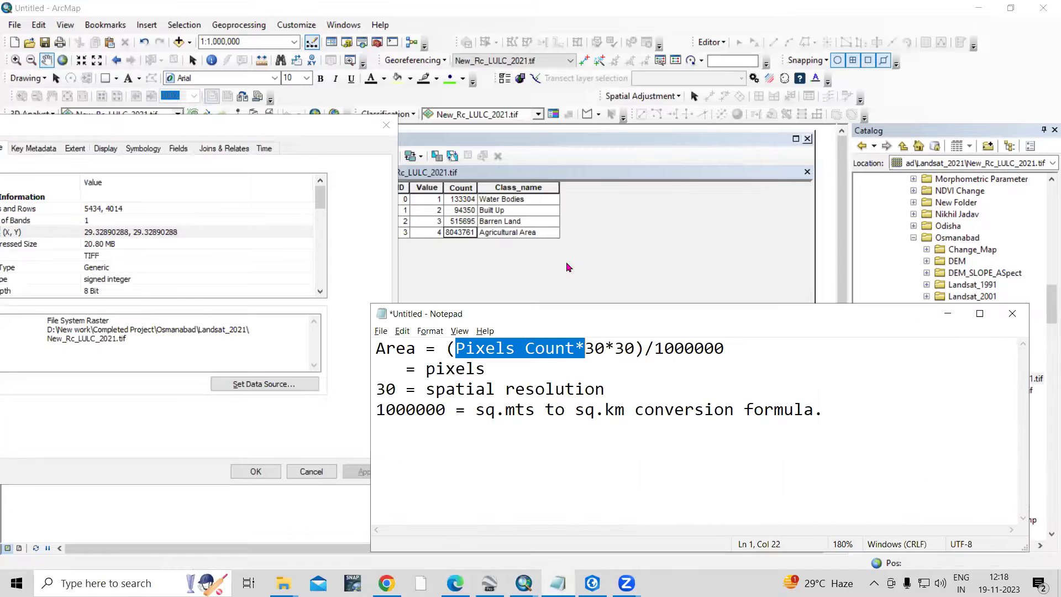
Examine the 30*30 spatial resolution factor and the 1000000 square-kilometre conversion divisor in the area formula
left_click_drag(585, 348, 636, 347)
left_click(598, 348)
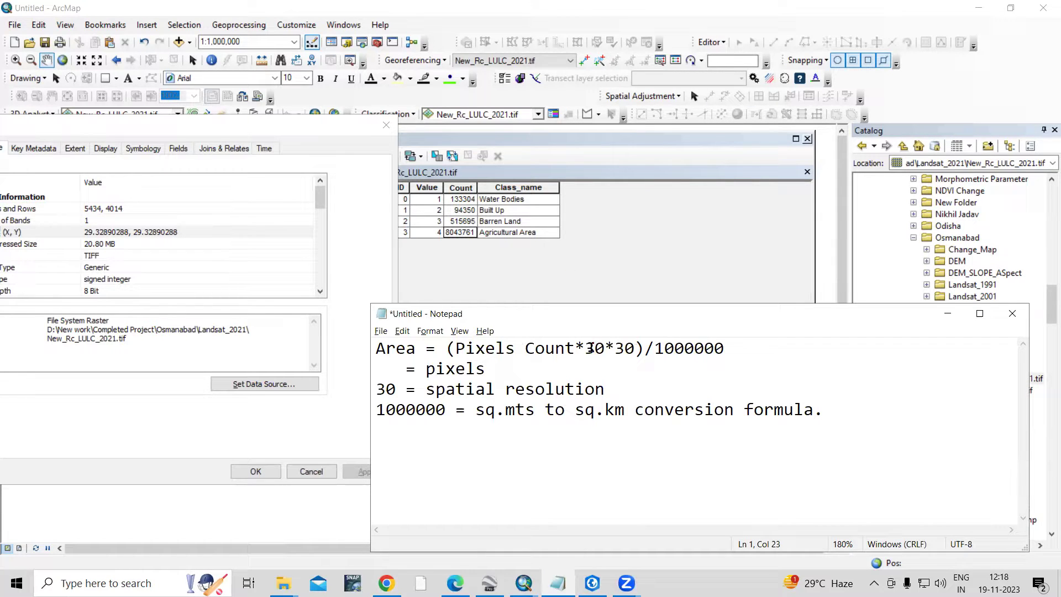
left_click_drag(585, 346, 604, 348)
left_click(601, 347)
left_click_drag(587, 349, 636, 348)
left_click(628, 368)
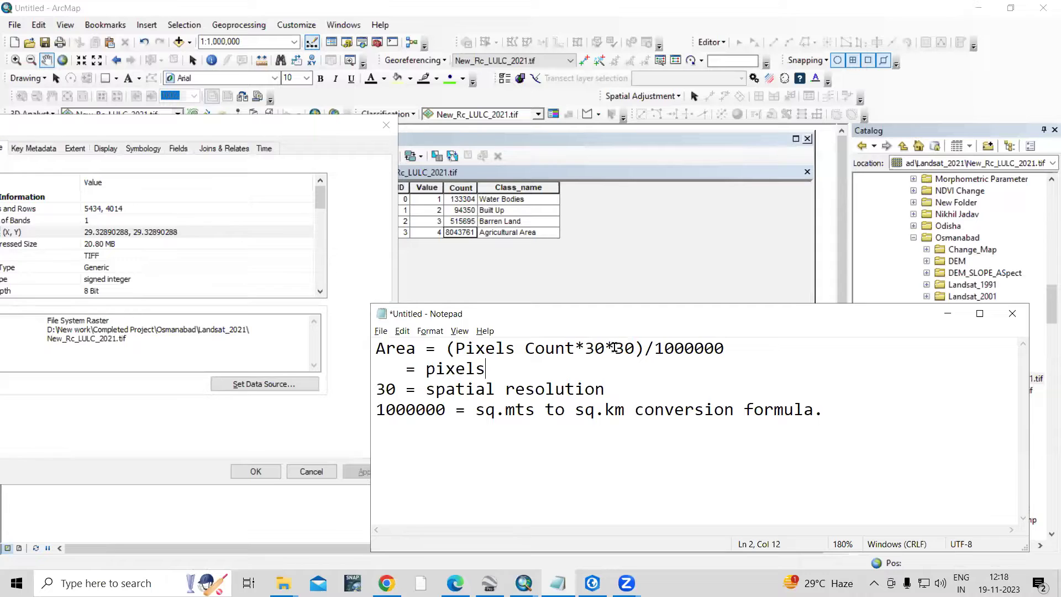
left_click_drag(657, 348, 731, 346)
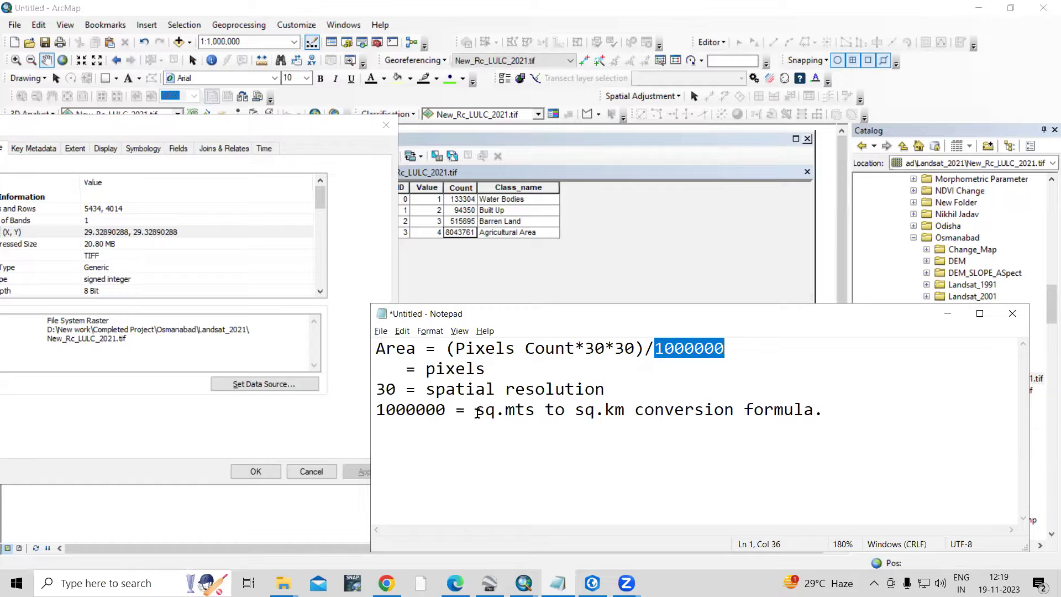
left_click(654, 350)
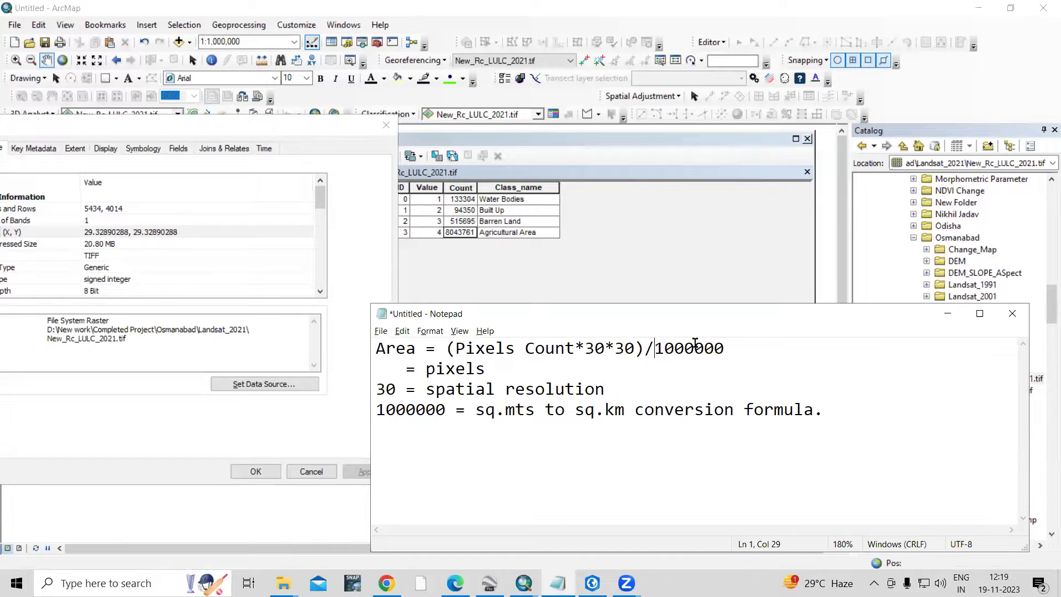
Copy the raster's X cell size from the layer properties and paste 29.32890288 on a new line below the Notepad notes
left_click(497, 143)
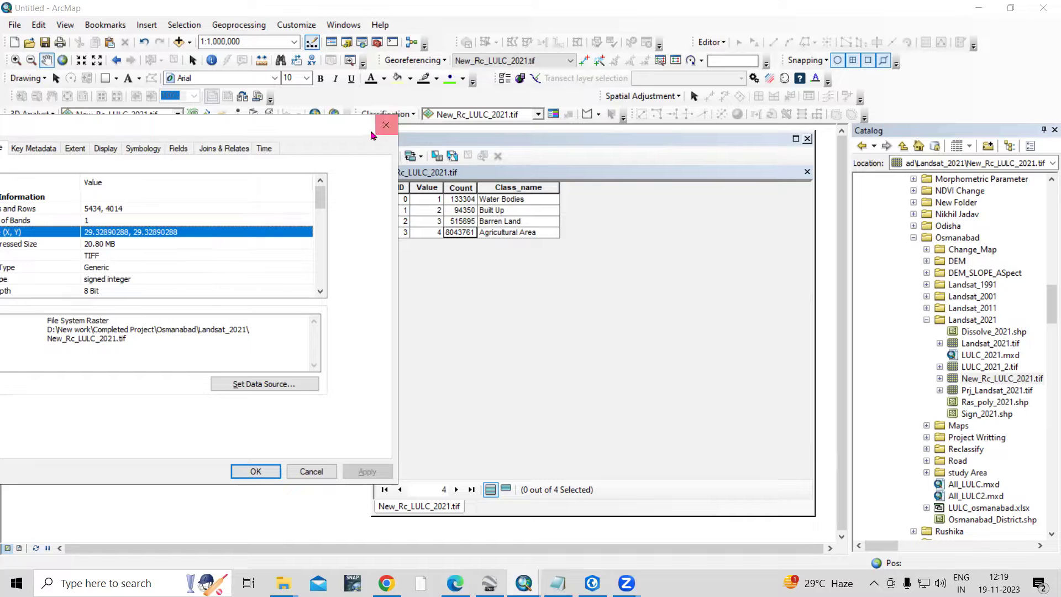
left_click(123, 232)
left_click(128, 232)
double_click(129, 232)
left_click(128, 232)
left_click_drag(125, 232, 75, 236)
key("ctrl+c")
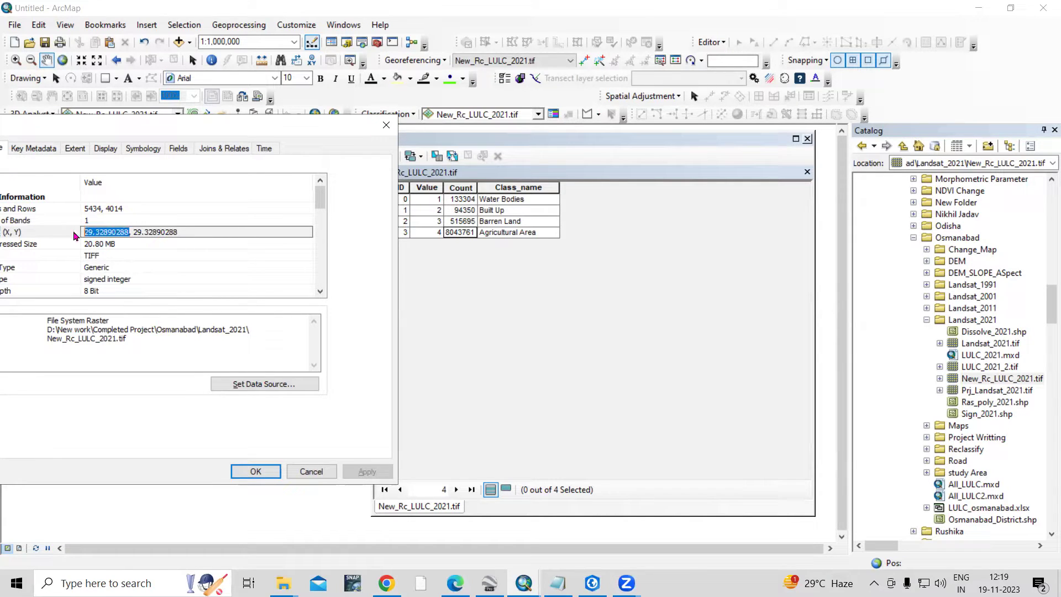
left_click(558, 584)
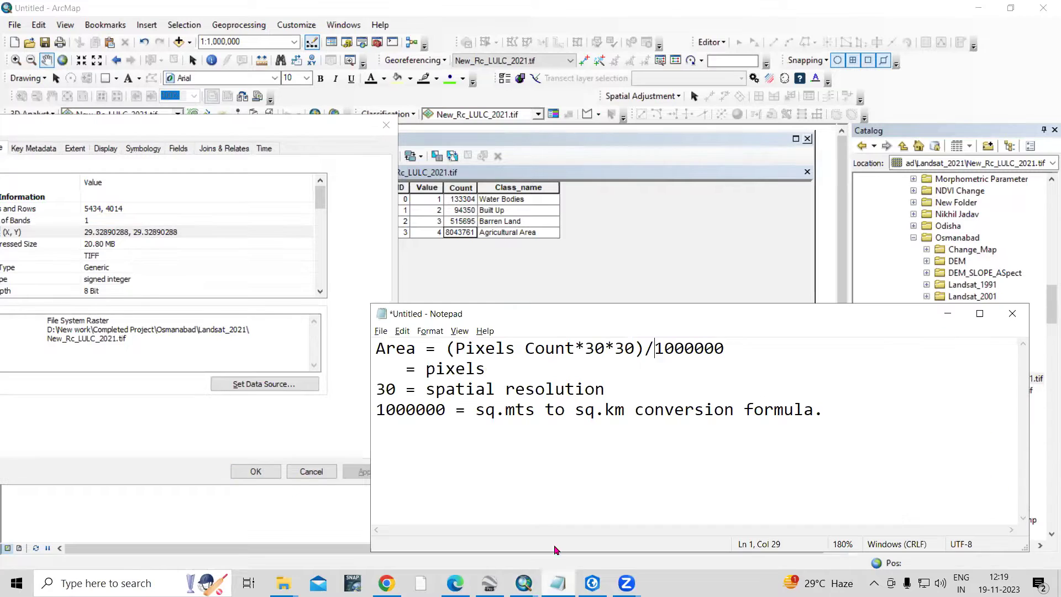
key("Return")
key("ctrl+v")
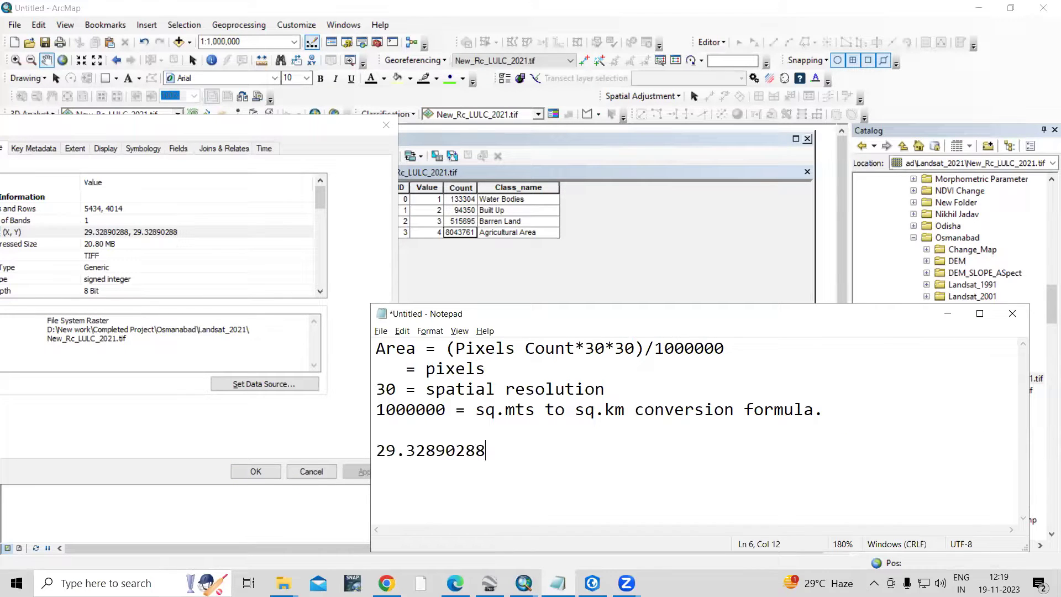
Return to ArcMap and close the raster's Layer Properties dialog
left_click(664, 264)
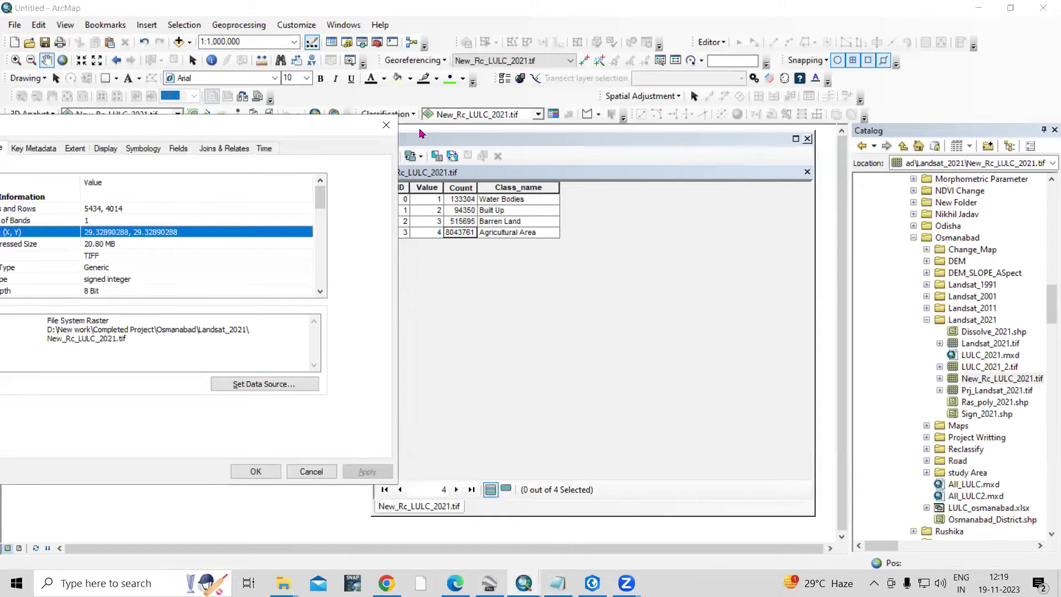
left_click(386, 125)
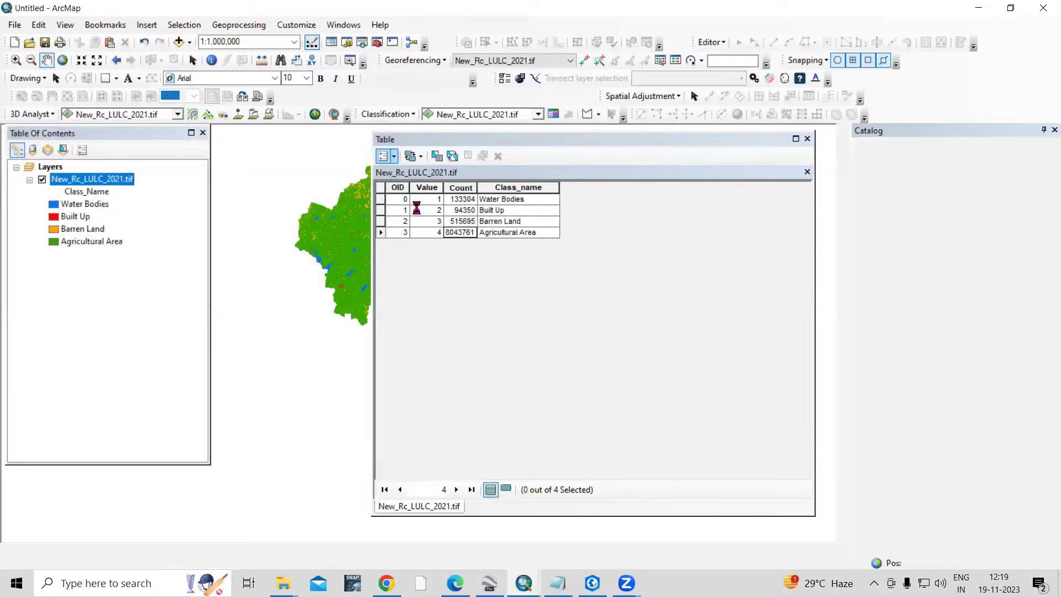
Try to add a field to the New_Rc_LULC_2021.tif attribute table
left_click(399, 158)
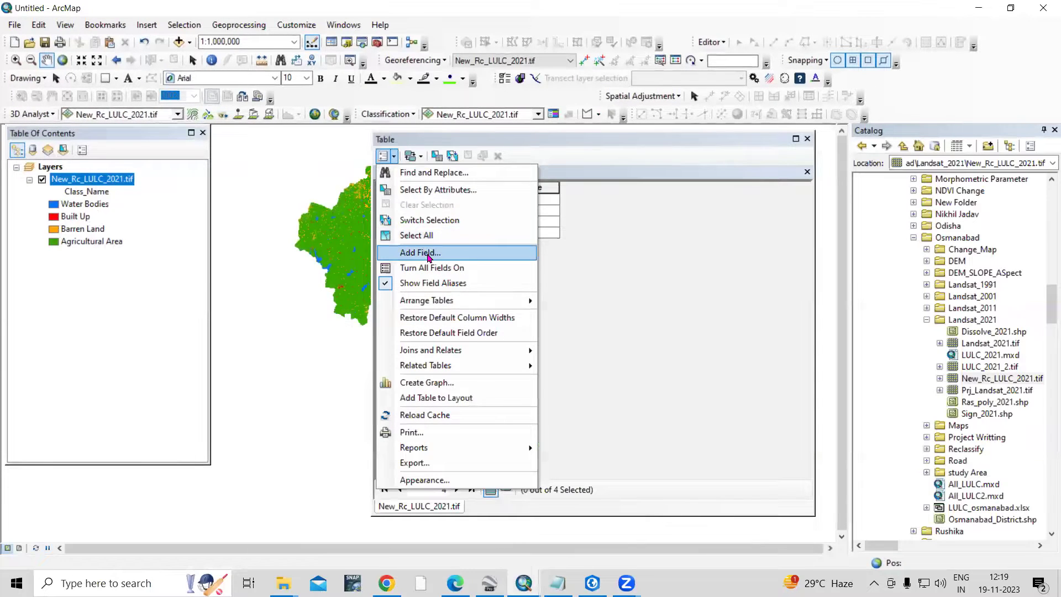
left_click(422, 252)
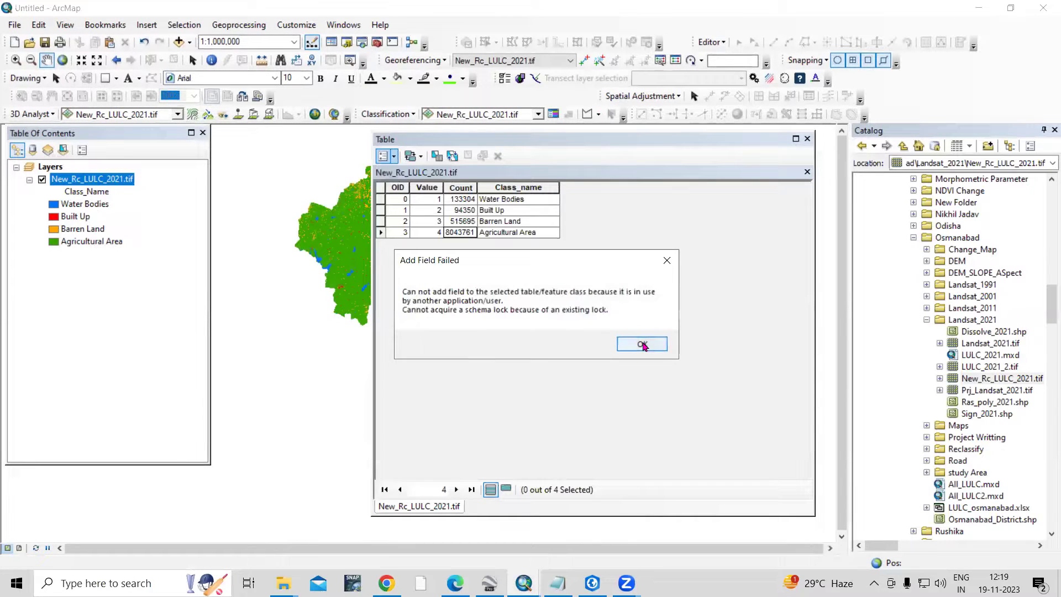
left_click(642, 345)
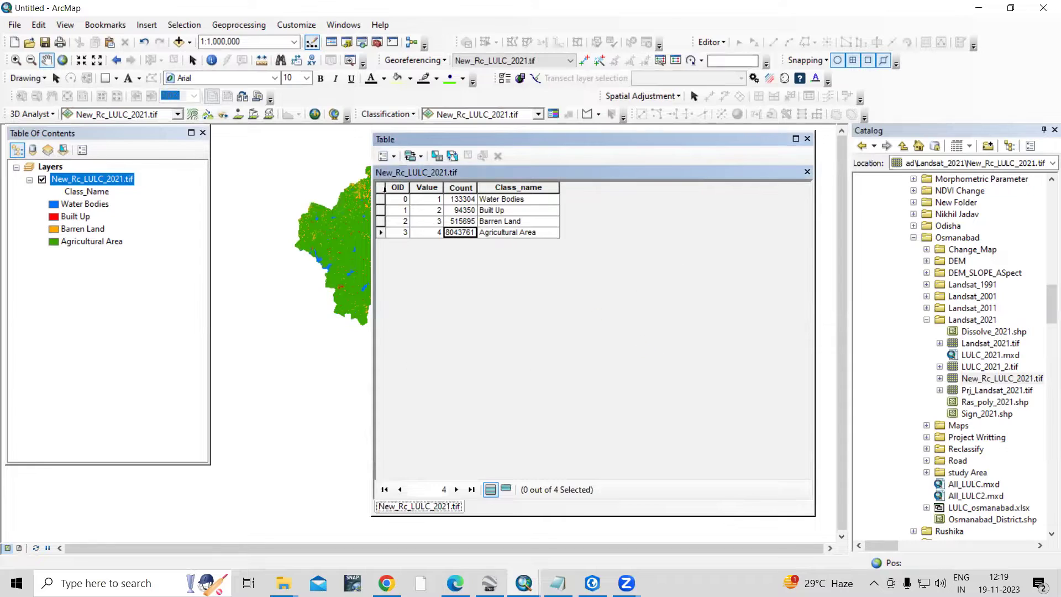
left_click(385, 155)
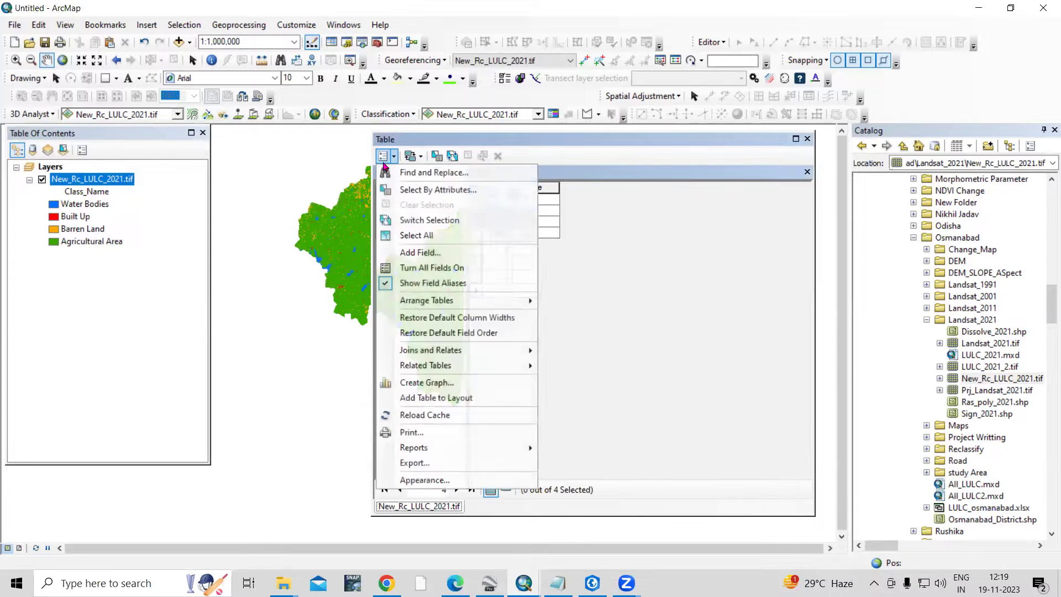
left_click(448, 254)
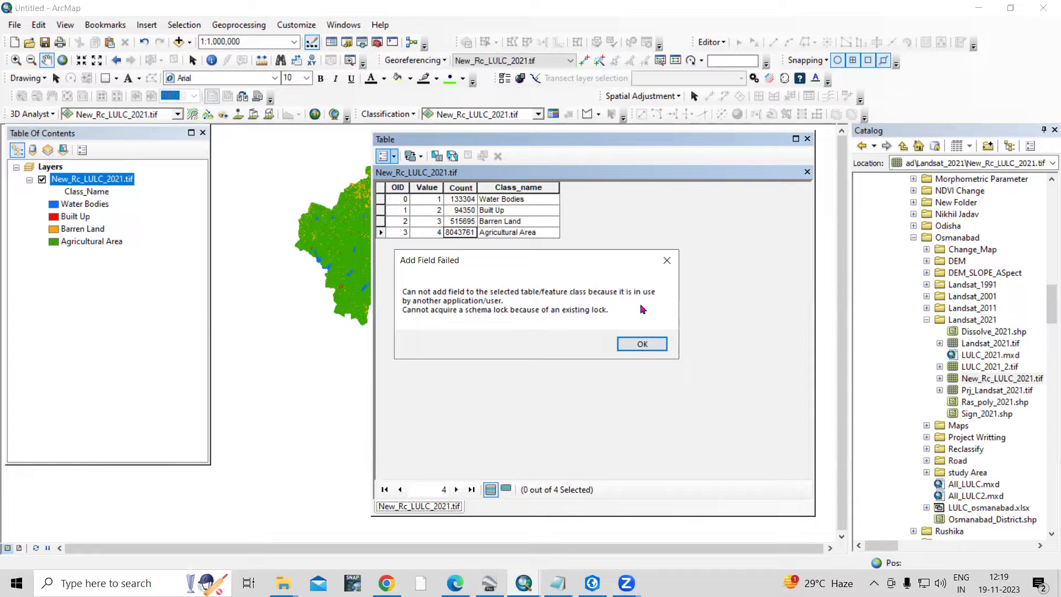
left_click(655, 346)
Switch to ArcGIS Pro and exit it, closing MyProject48 that has New_Rc_LULC_2021.tif loaded
left_click(655, 478)
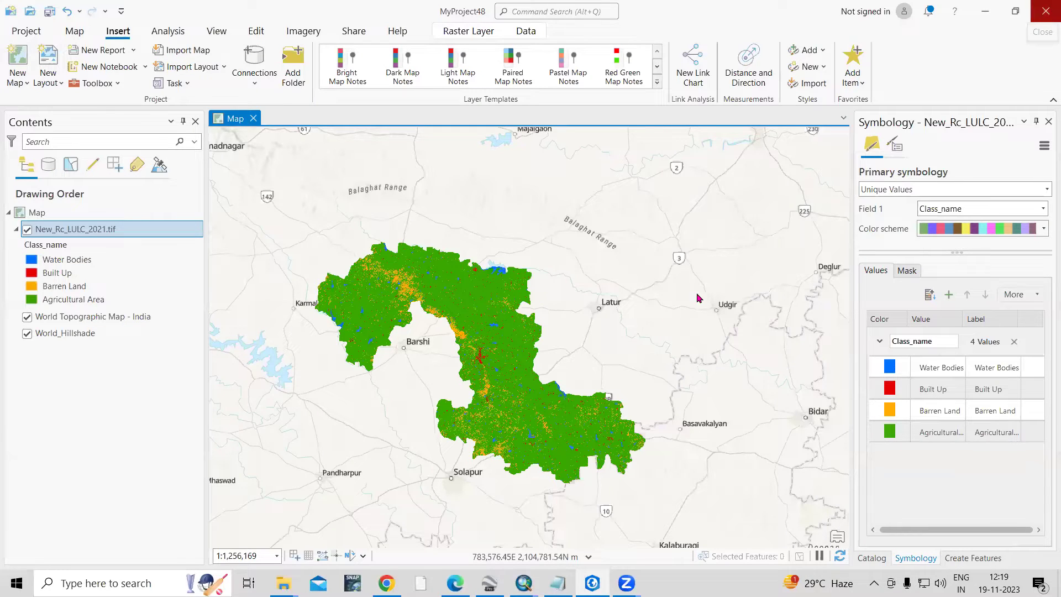
left_click(1046, 11)
left_click(570, 318)
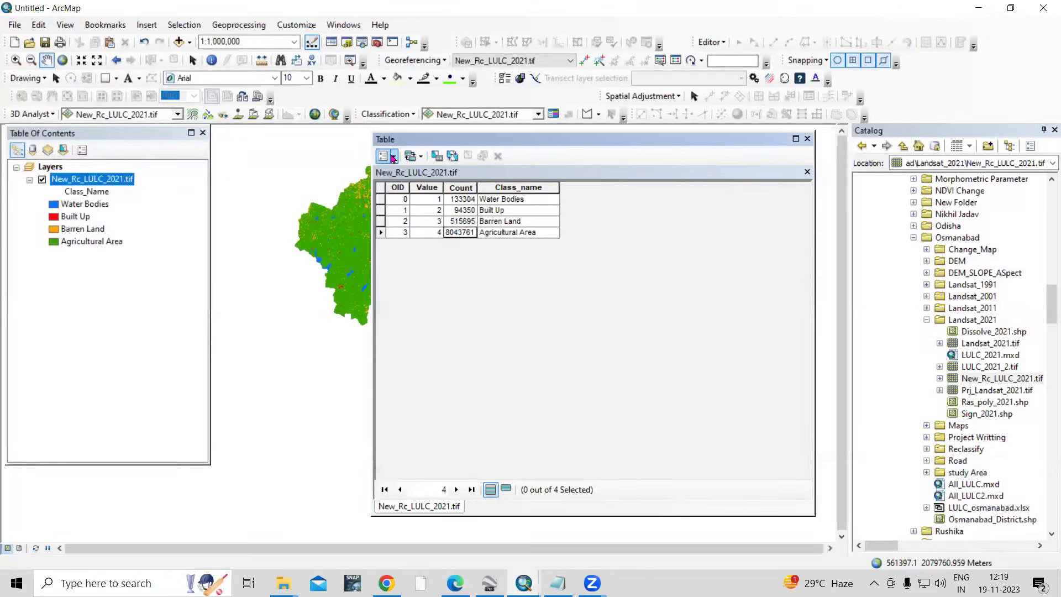
Add a Float field named Area to the New_Rc_LULC_2021.tif attribute table
left_click(387, 156)
left_click(425, 253)
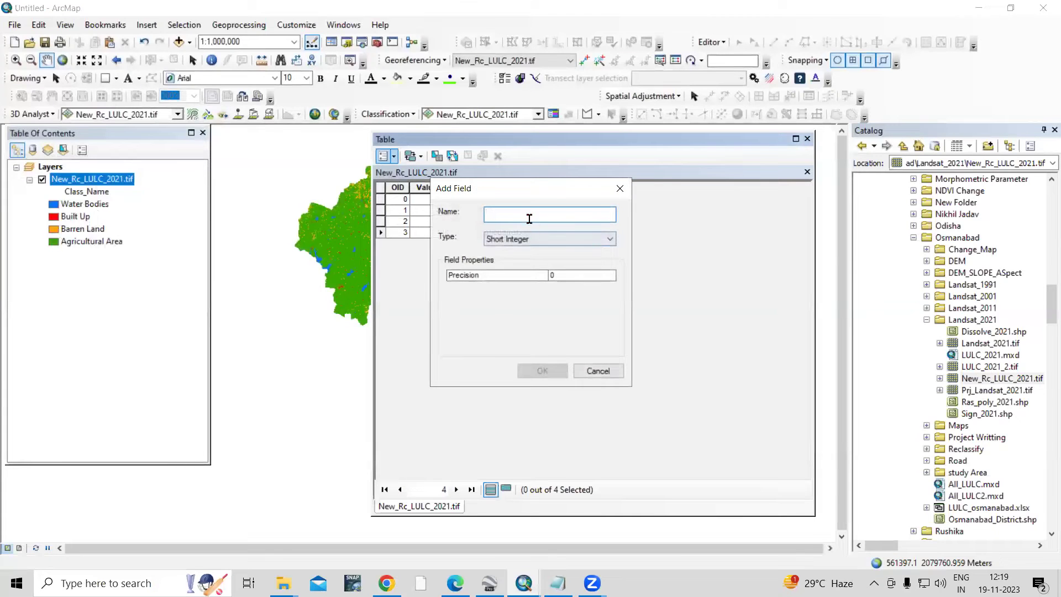
type("Ar")
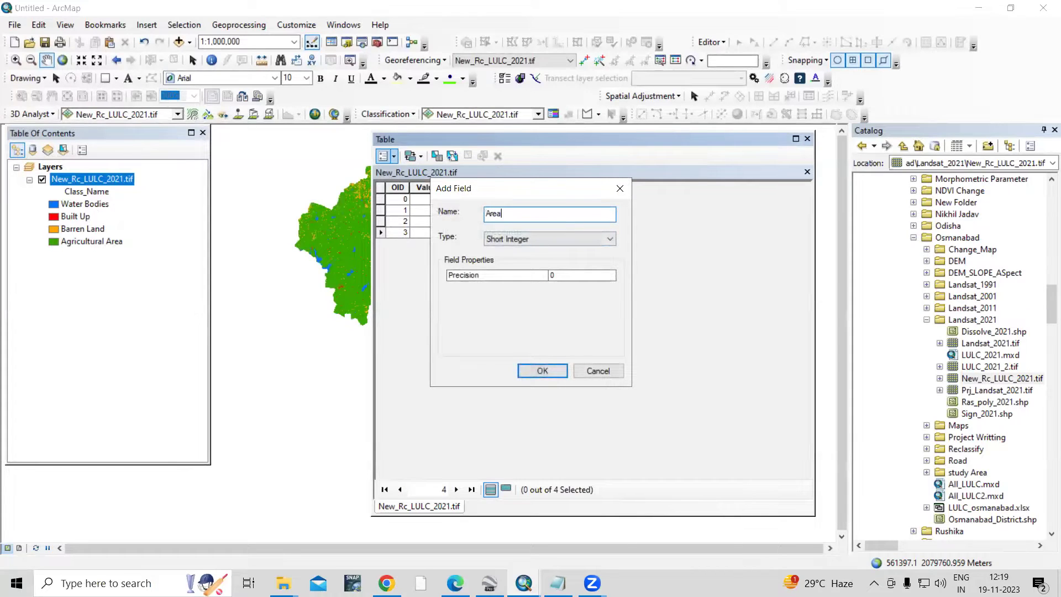
type("ea")
left_click(532, 239)
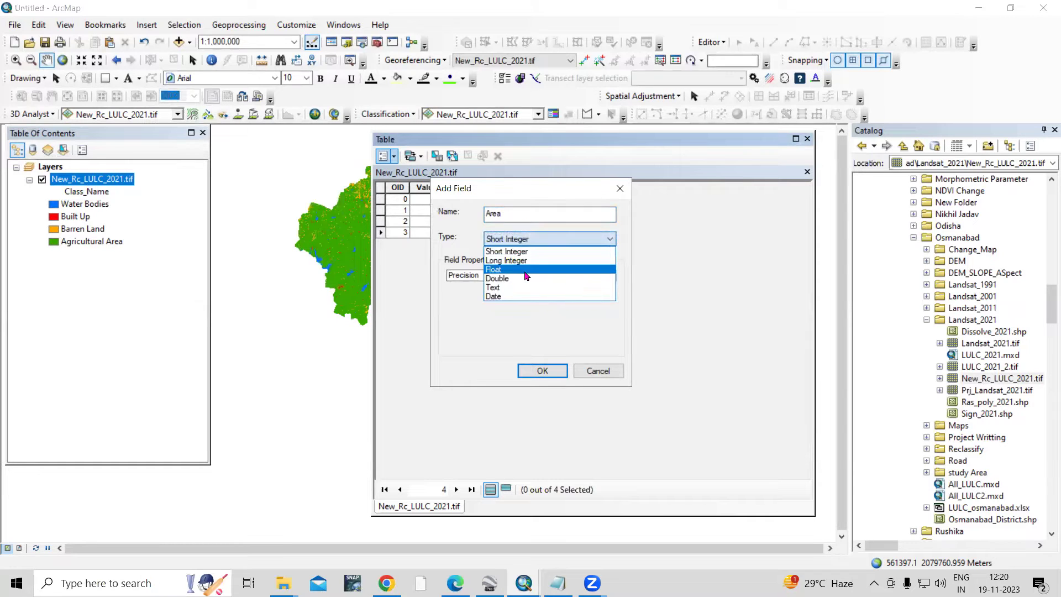
left_click(525, 275)
left_click(554, 376)
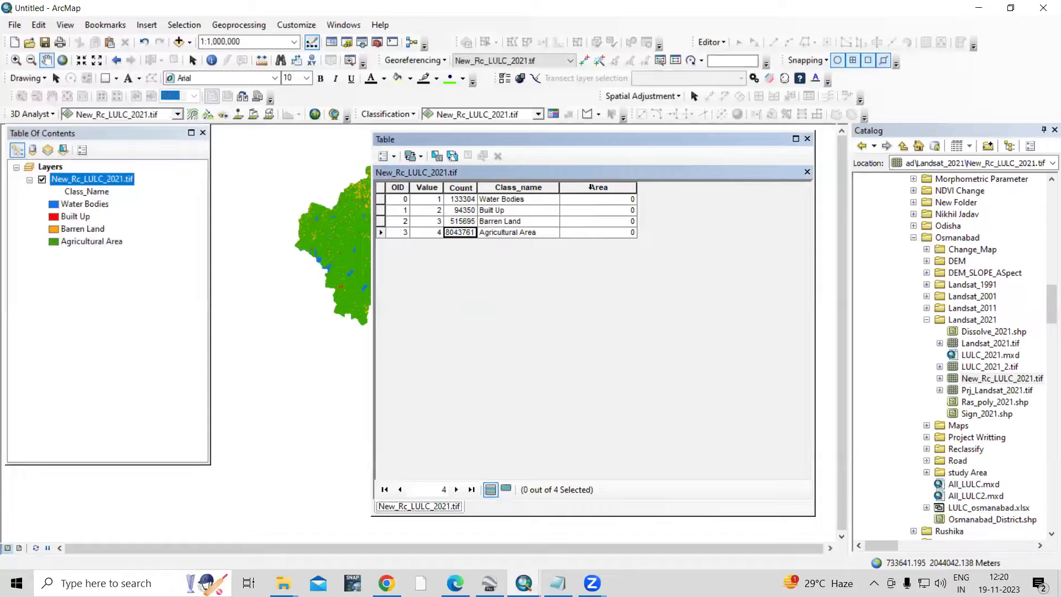
Open the Field Calculator for the Area field, consult the formula notes, and begin the expression with [Count]*
left_click(592, 188)
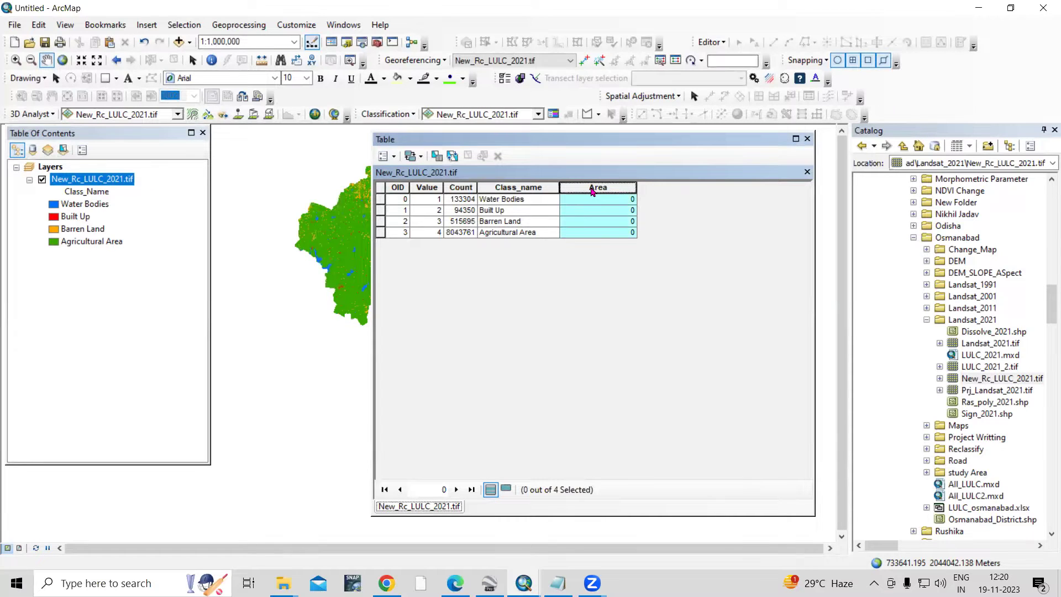
right_click(592, 191)
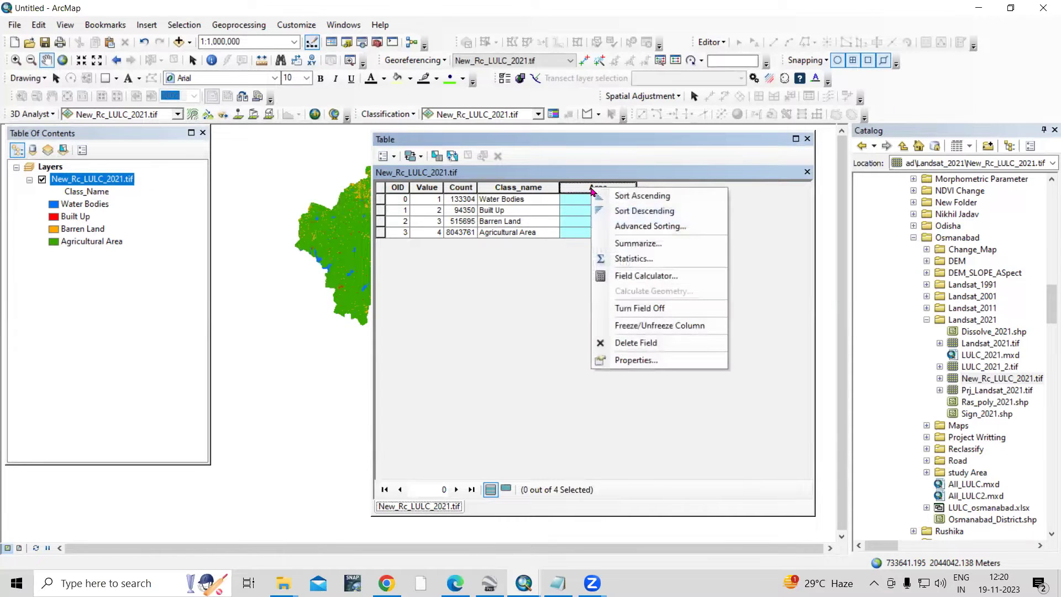
left_click(646, 276)
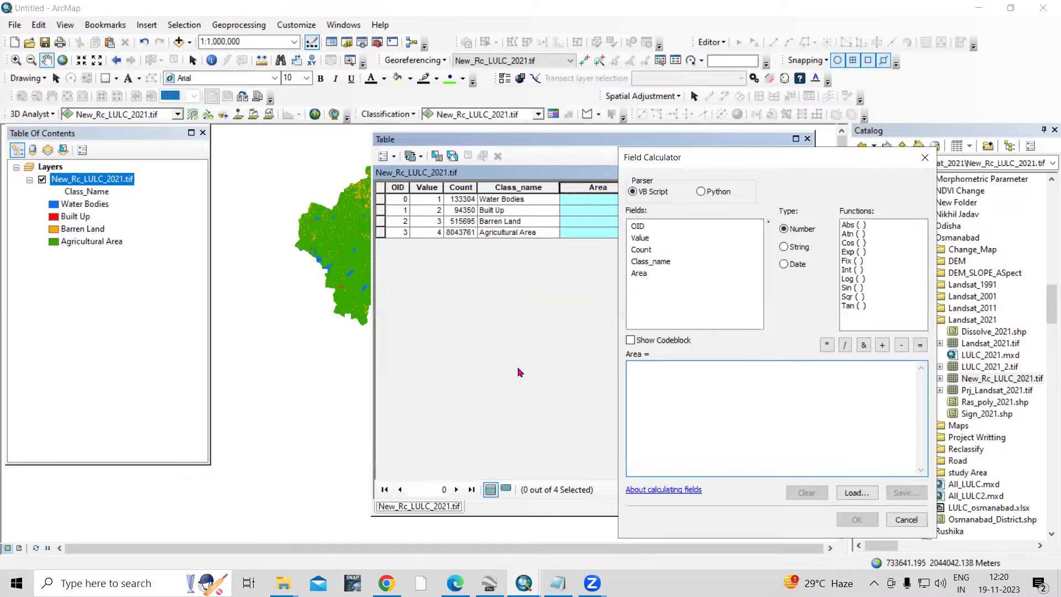
left_click(558, 584)
left_click_drag(454, 347, 537, 347)
left_click(582, 347)
left_click(696, 158)
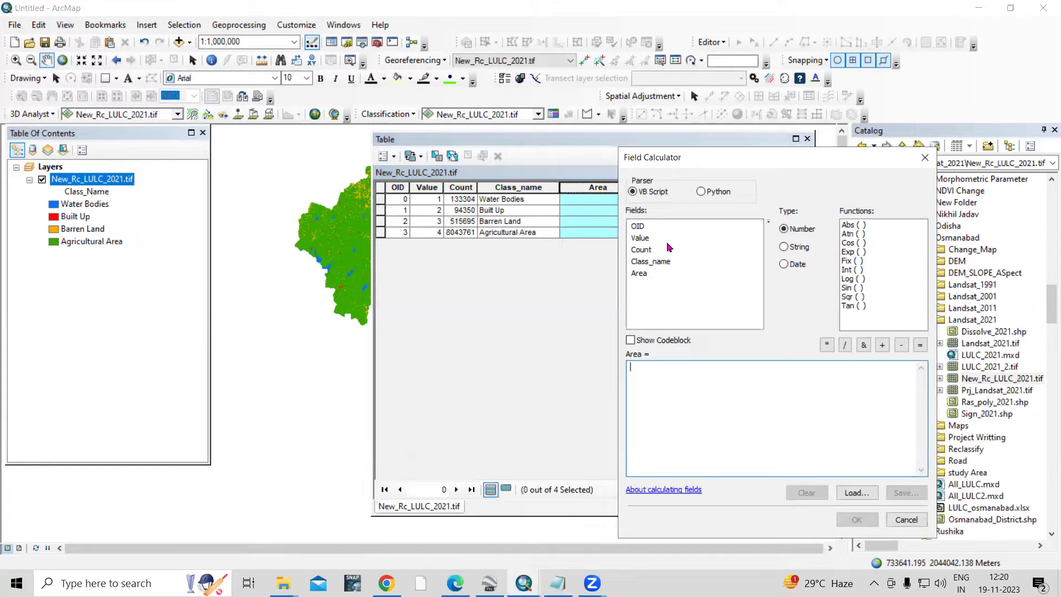
double_click(641, 249)
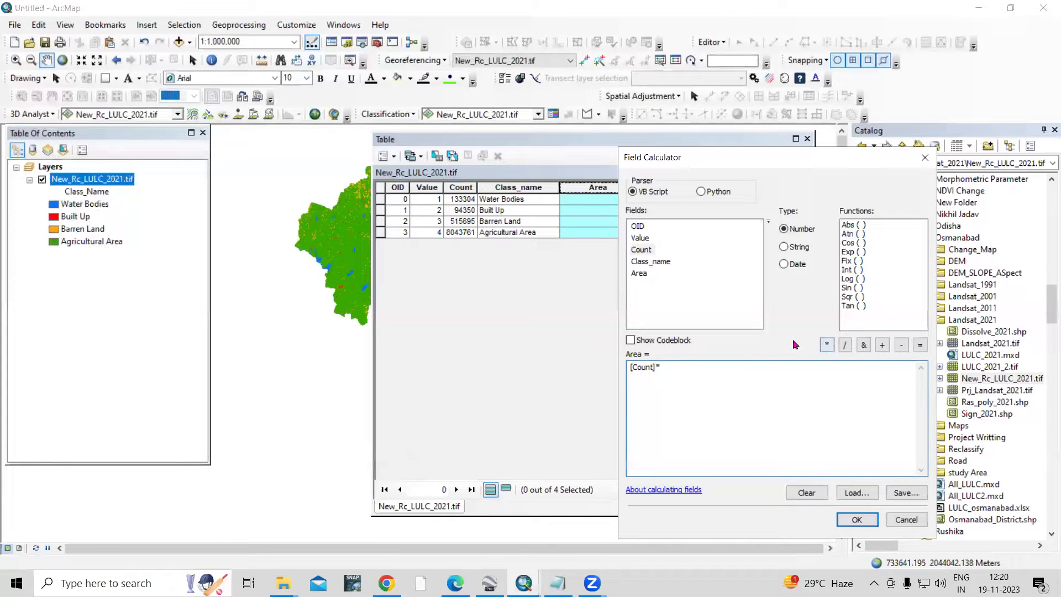
Multiply [Count] twice by the 29.32890288 cell size copied from the notes and enclose the product in parentheses
left_click(558, 583)
left_click_drag(487, 451, 374, 452)
key("ctrl+c")
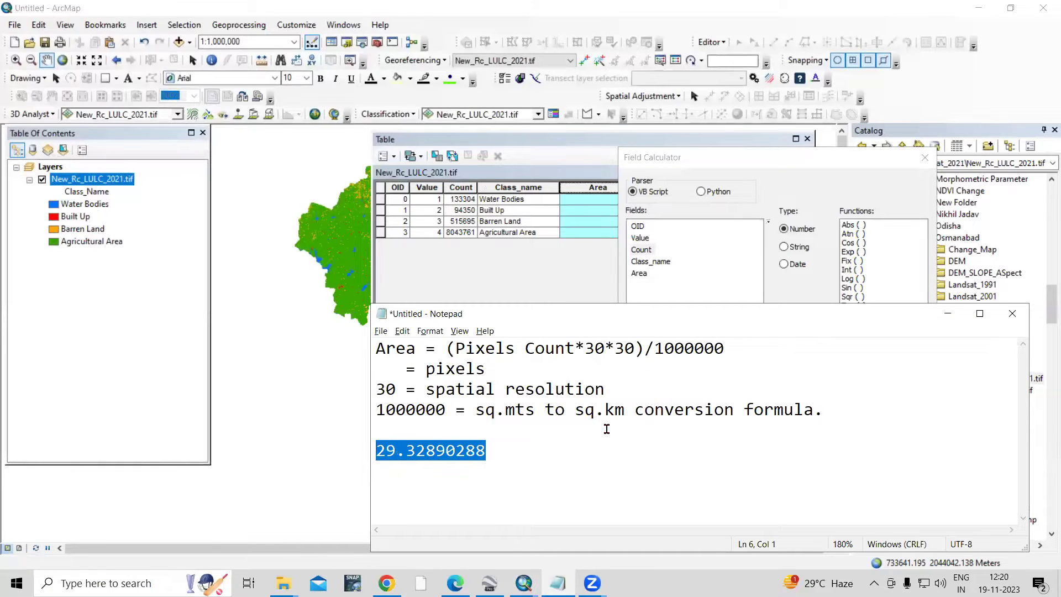
left_click(948, 313)
key("ctrl+v")
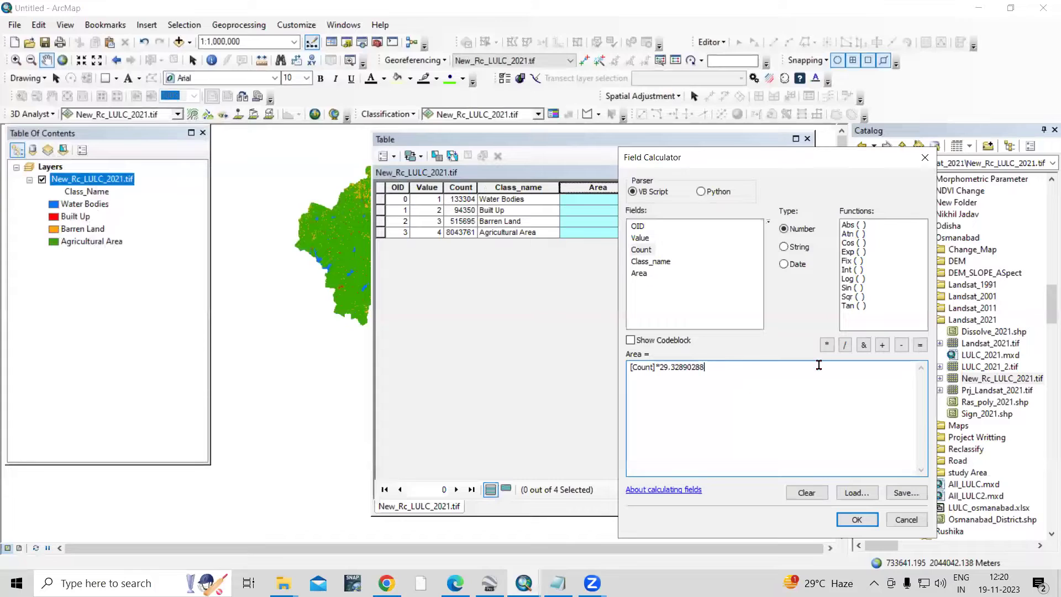
left_click(827, 345)
key("ctrl+v")
left_click(631, 363)
type("(")
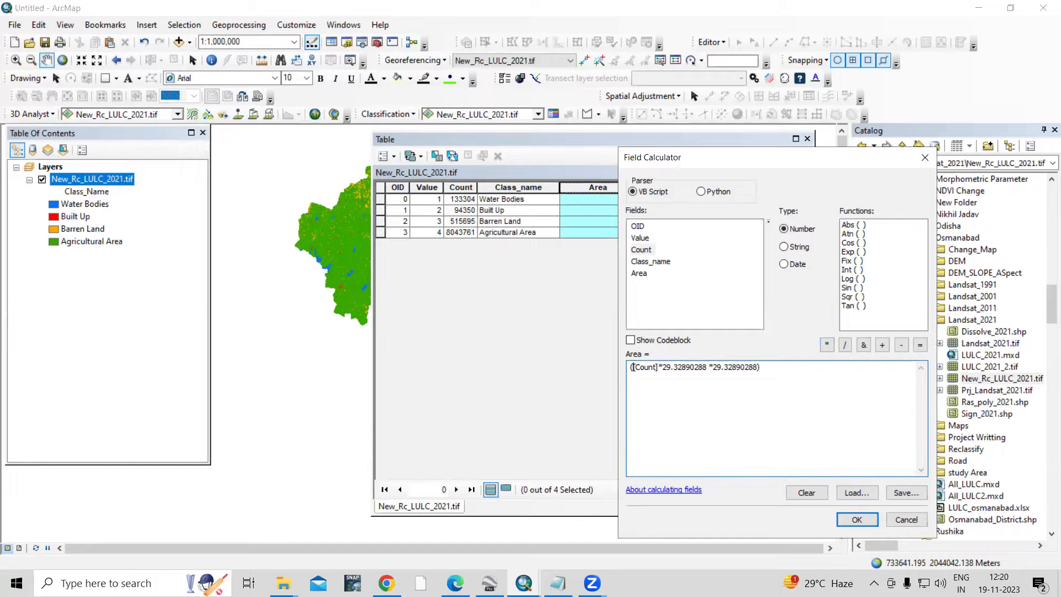
Divide the bracketed expression by 1000000 copied from the notes and run the Area calculation
left_click(846, 345)
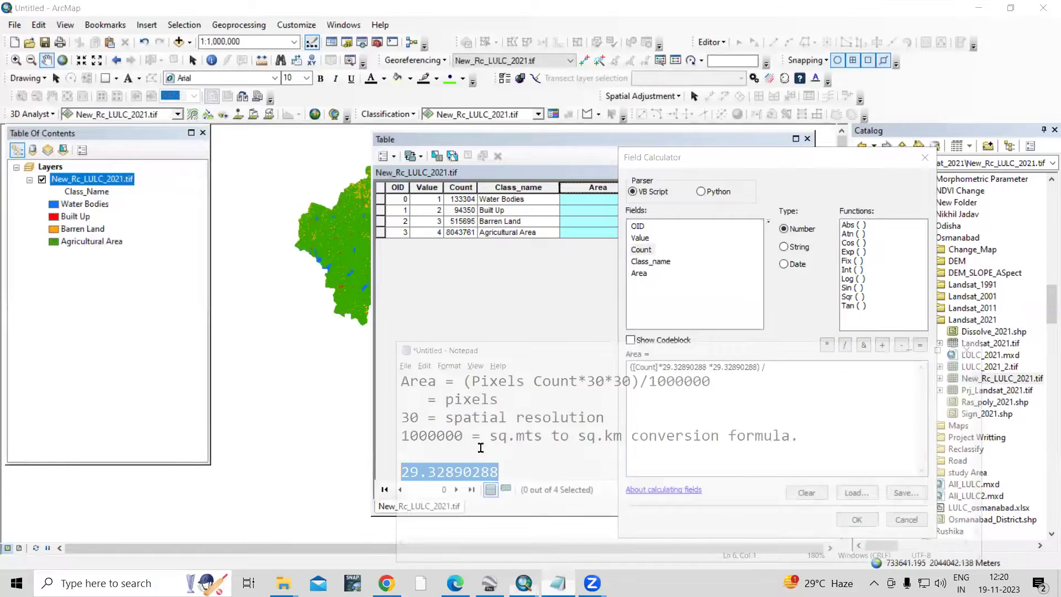
left_click_drag(442, 407, 374, 412)
key("ctrl+c")
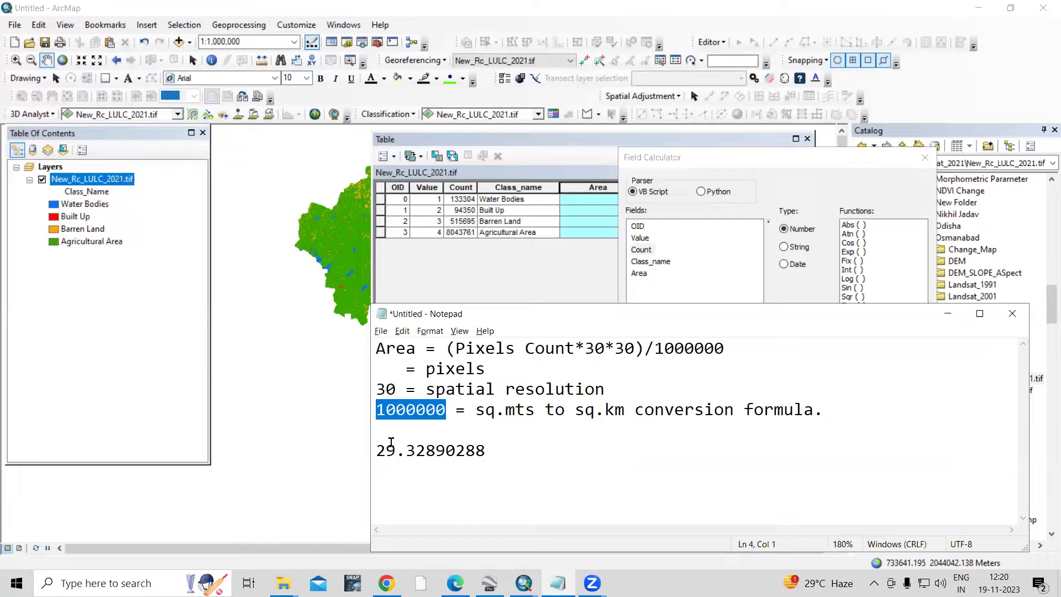
left_click(770, 167)
key("ctrl+v")
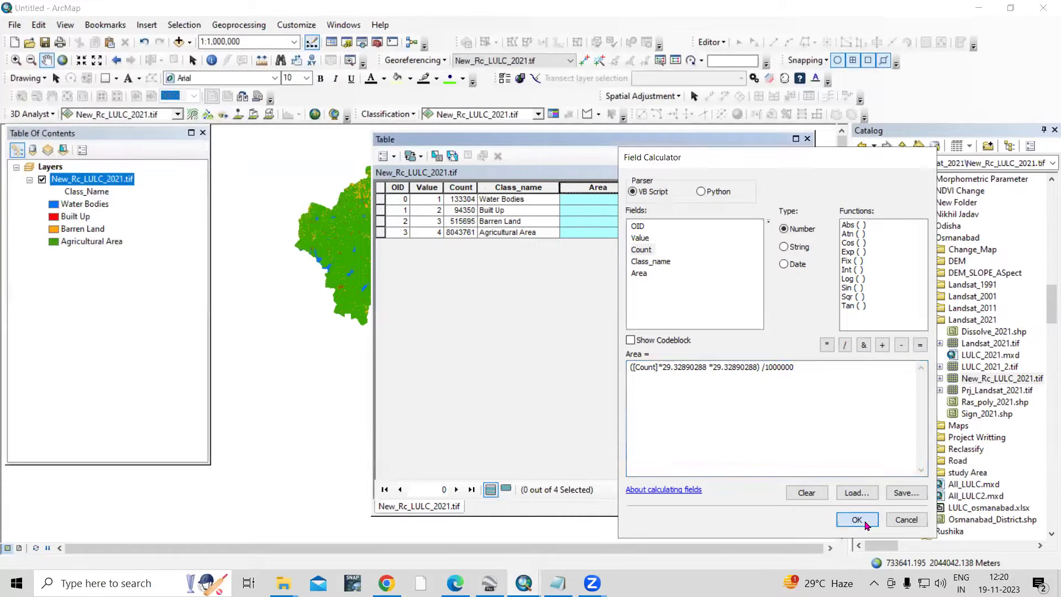
left_click(856, 520)
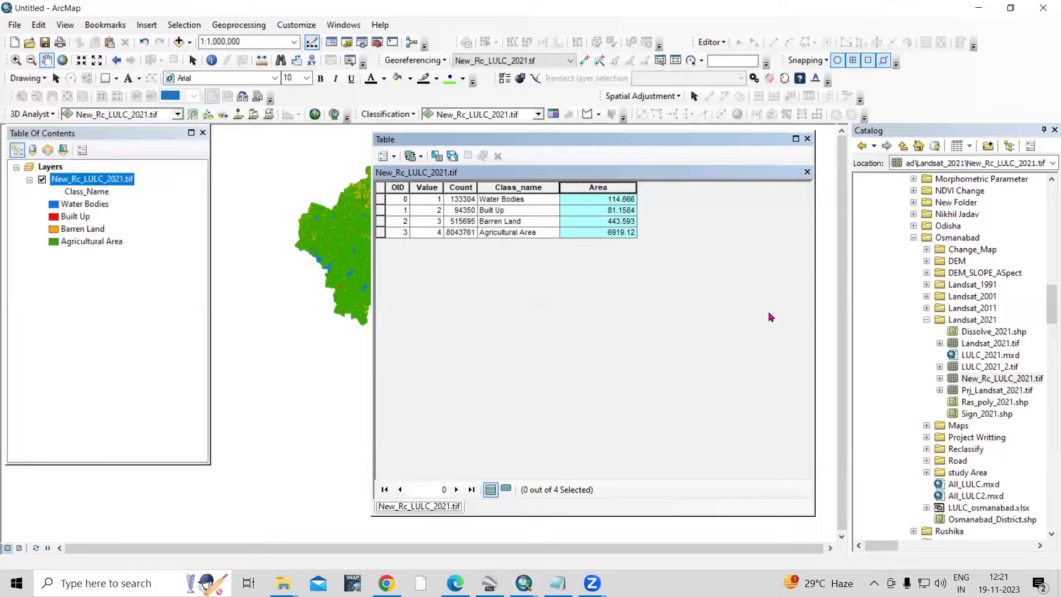
Show the statistics of the Area field, copy the Sum value, and close the statistics window
left_click(633, 237)
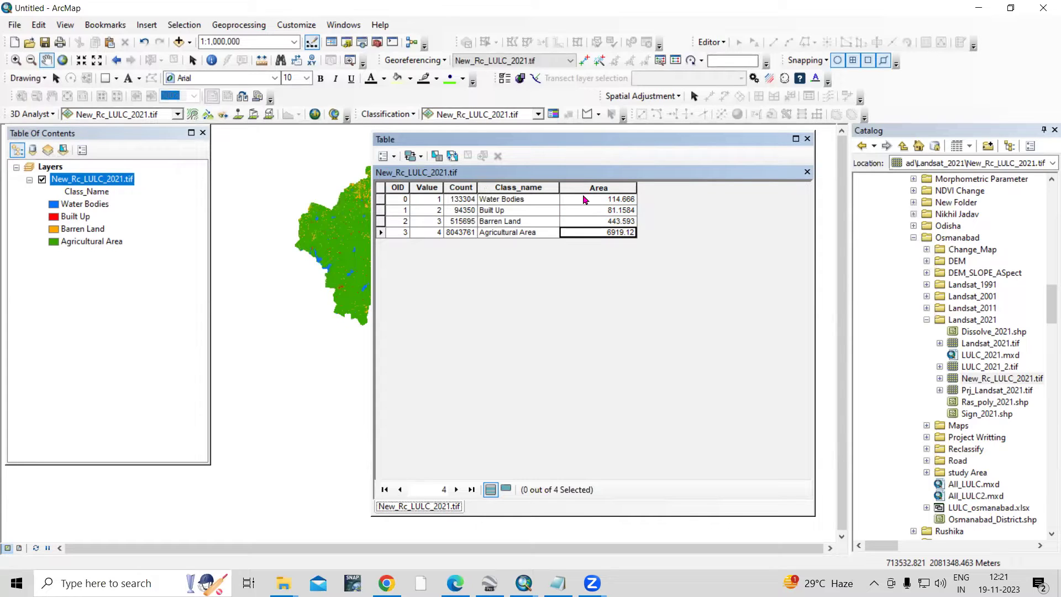
left_click(604, 203)
left_click(599, 187)
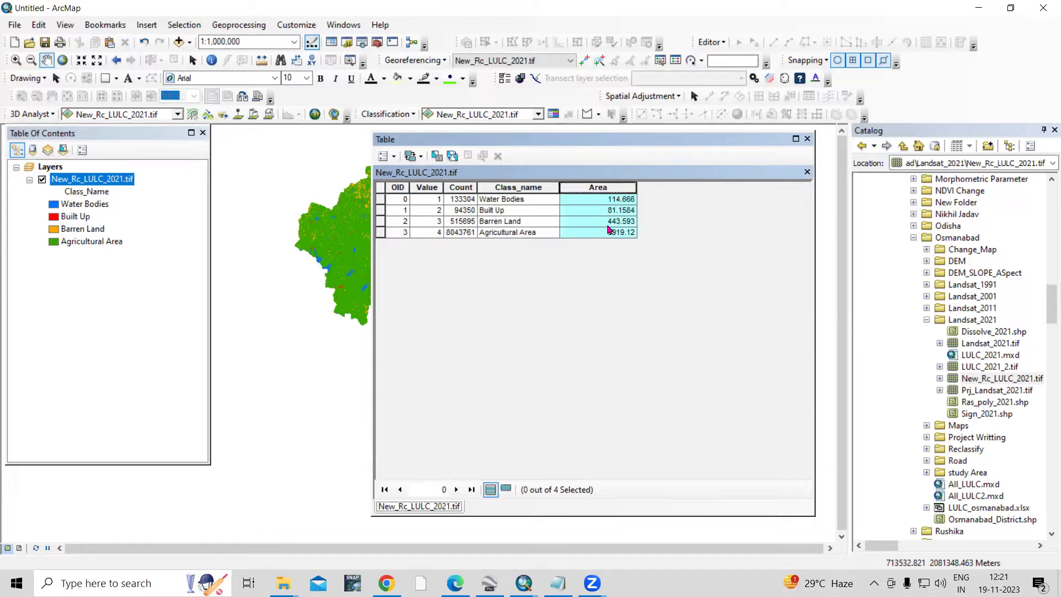
right_click(599, 191)
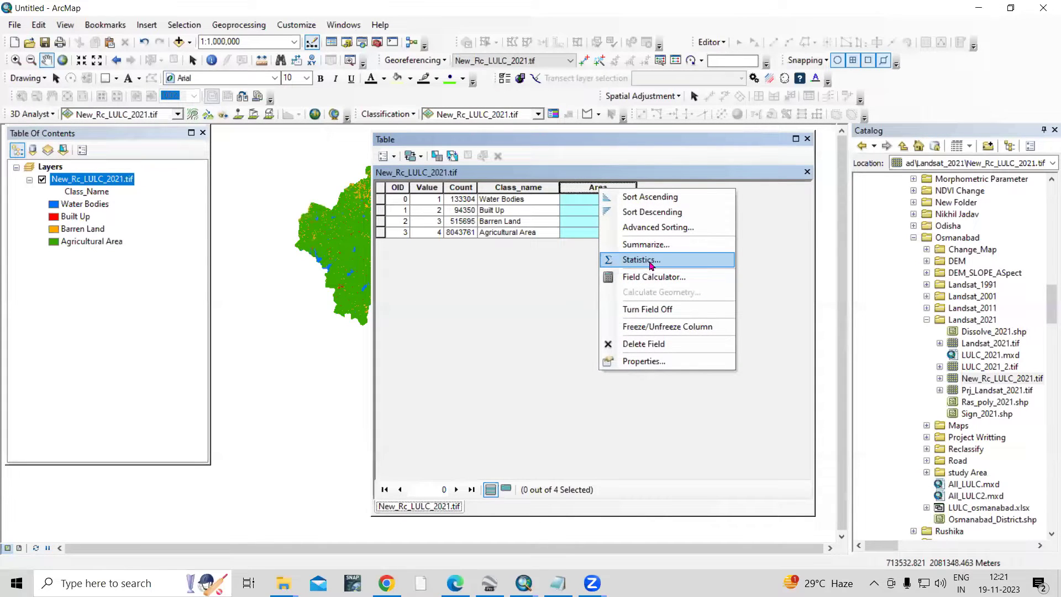
left_click(641, 260)
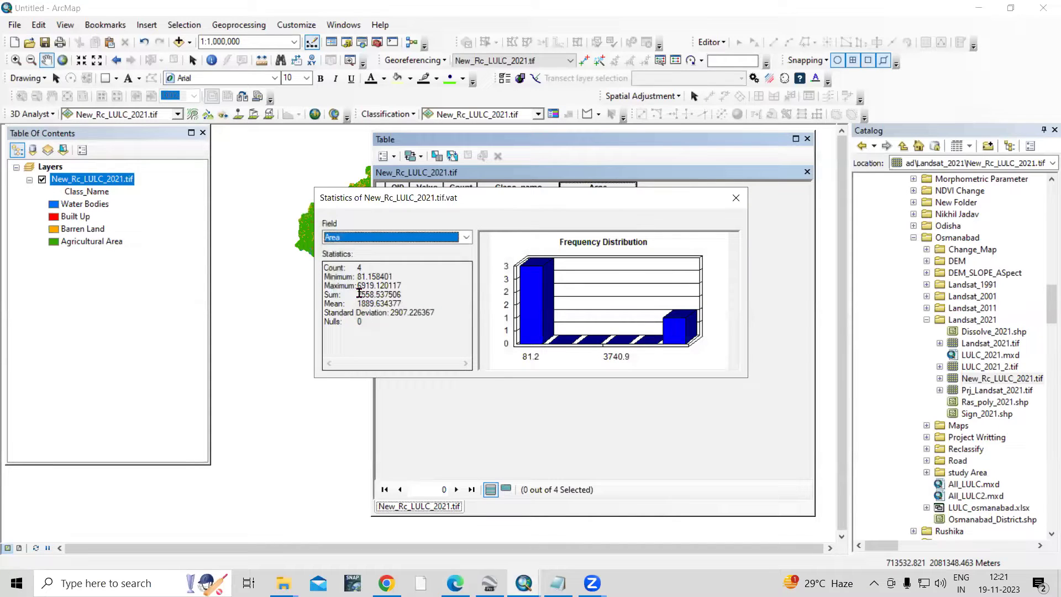
left_click_drag(358, 294, 402, 294)
key("ctrl+c")
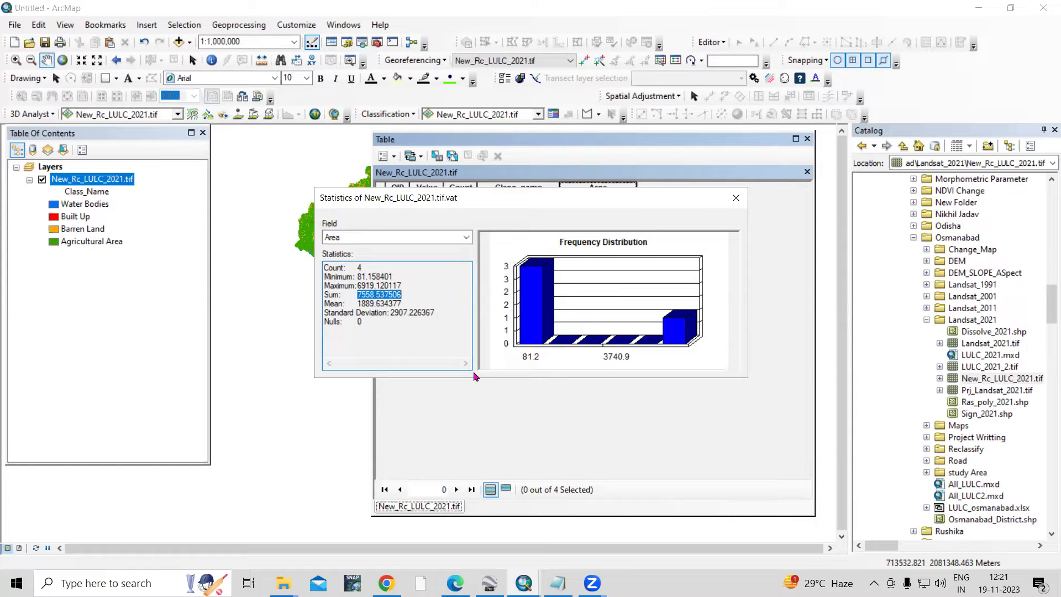
left_click(736, 198)
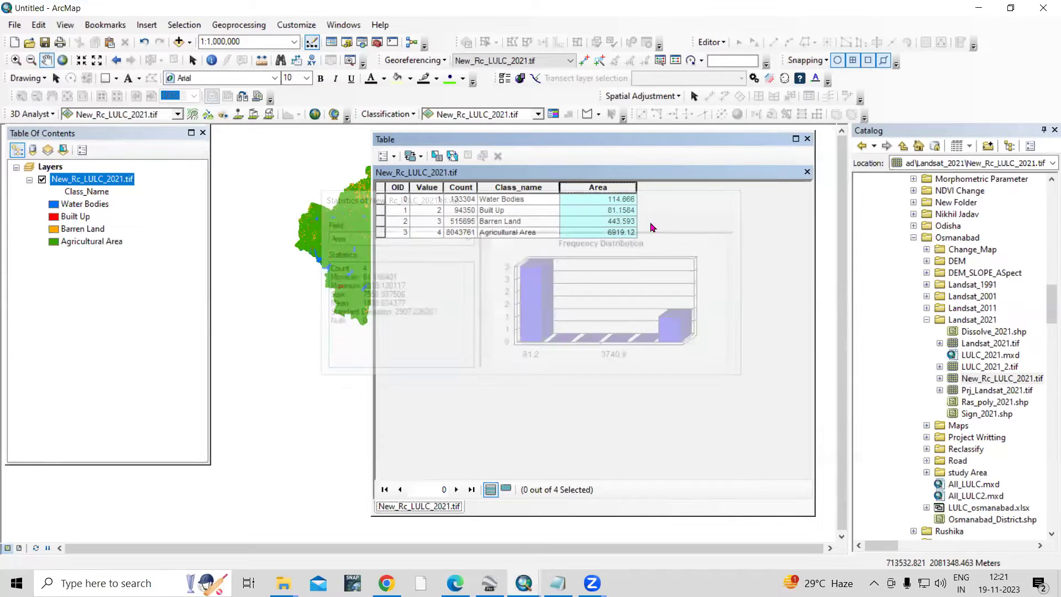
Add a Float field named perc to the attribute table
left_click(386, 157)
left_click(423, 254)
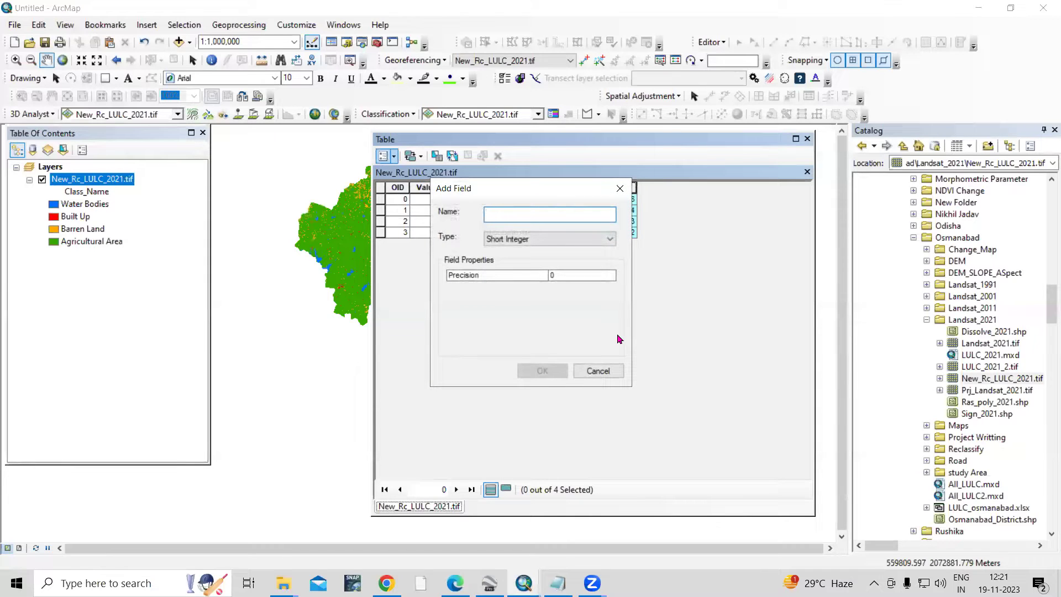
type("perc")
left_click(569, 240)
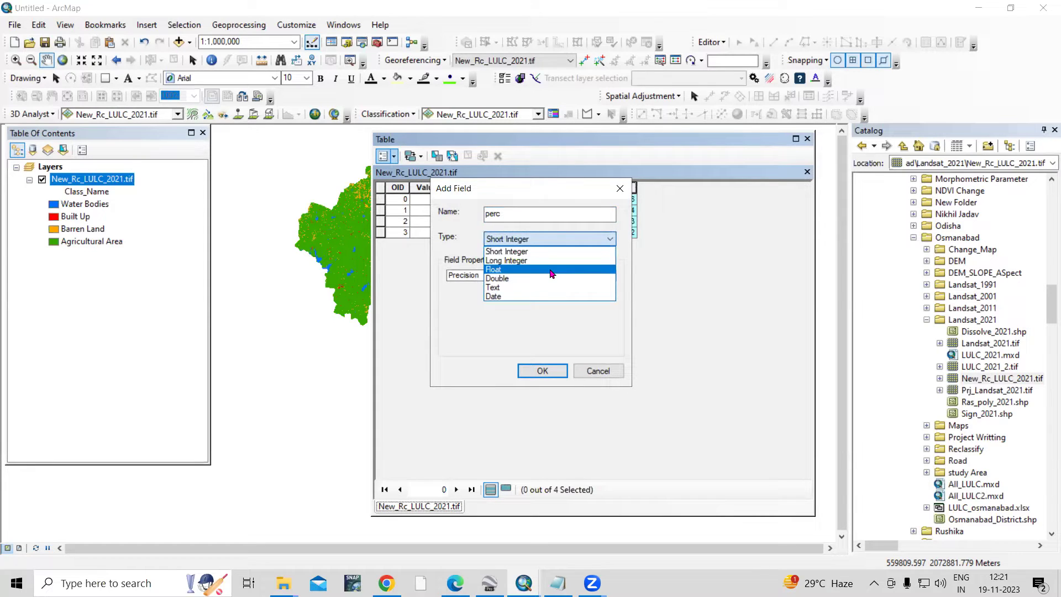
left_click(553, 270)
left_click(543, 369)
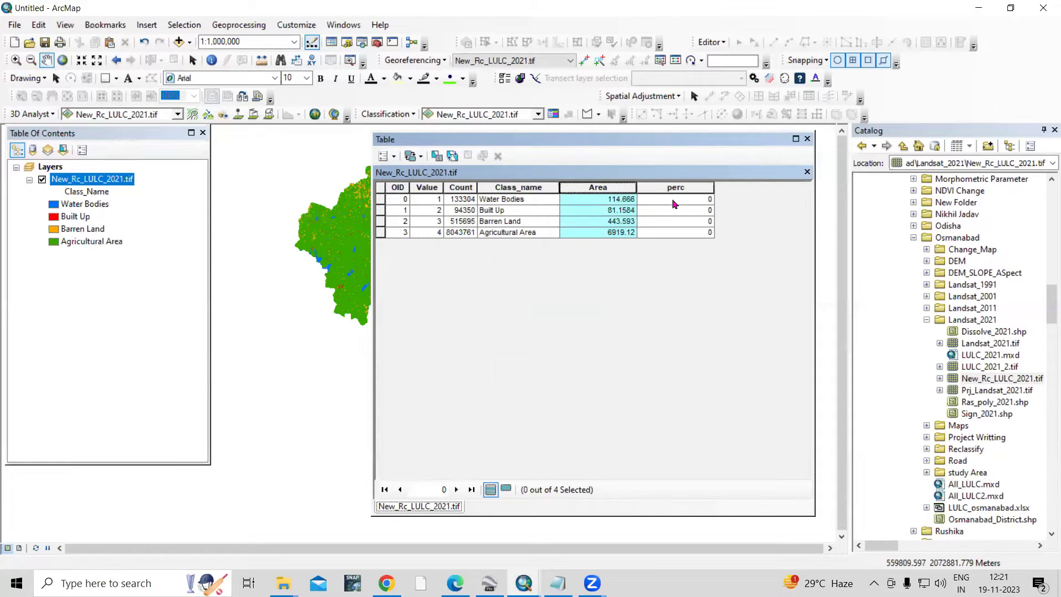
Calculate the perc field by dividing [Area] by the copied Sum value, expressed as a percentage, after clearing the old expression
right_click(666, 194)
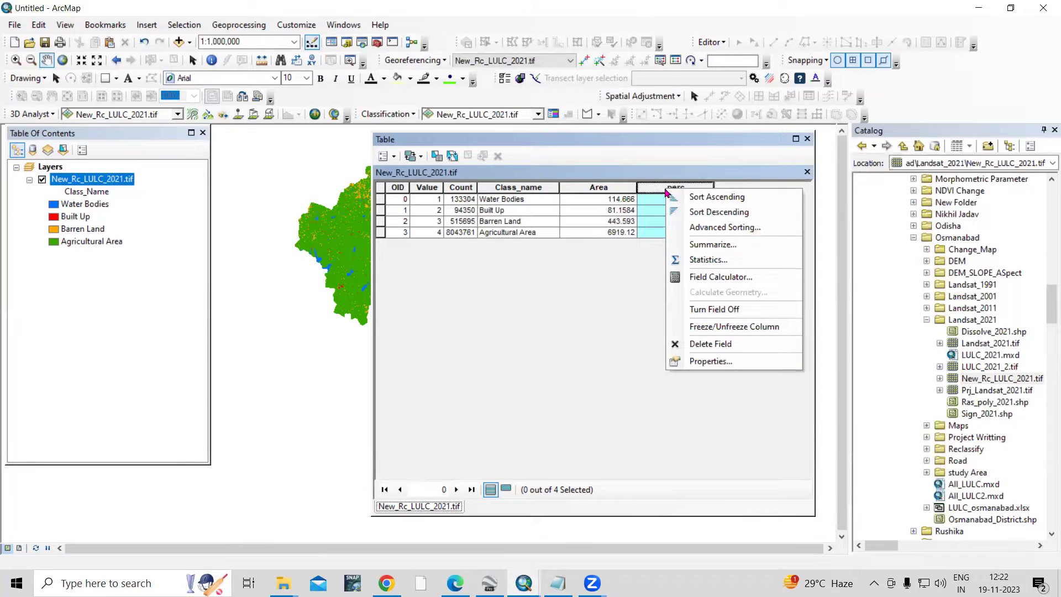
left_click(731, 277)
left_click_drag(509, 308, 200, 314)
key("Delete")
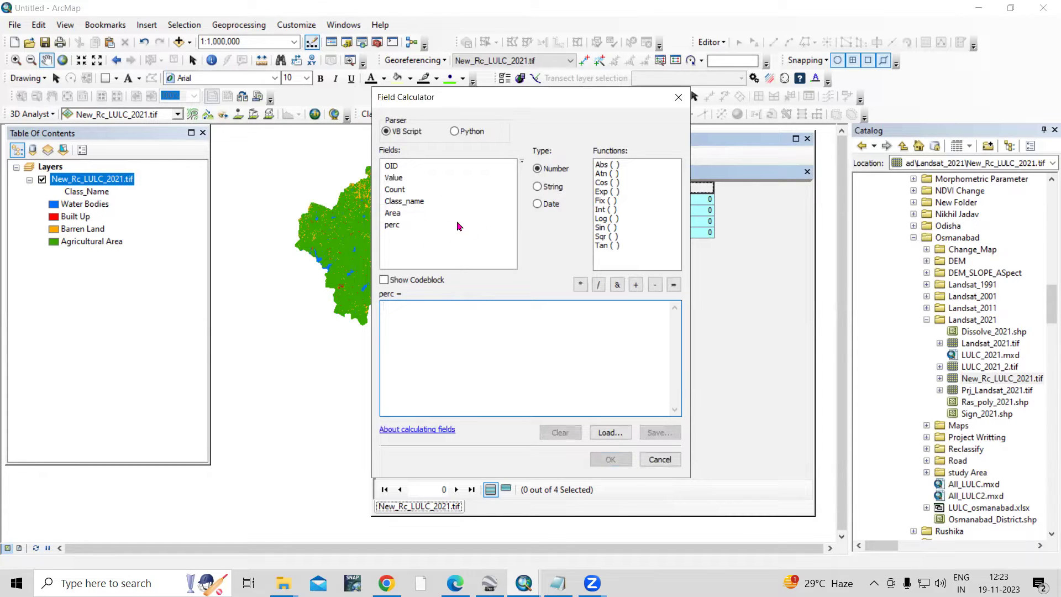
double_click(393, 214)
left_click_drag(485, 92, 748, 170)
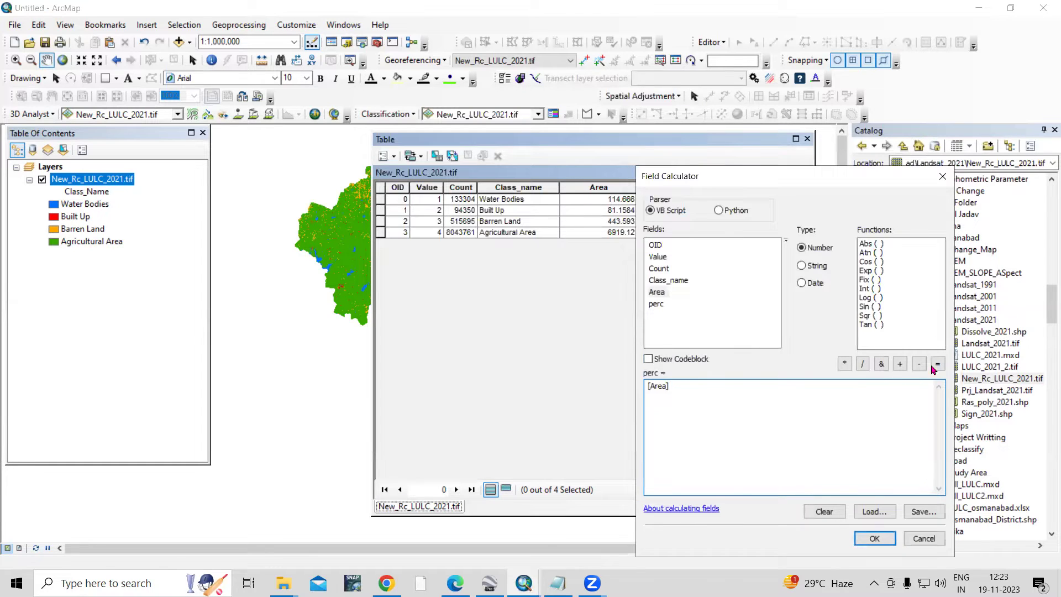
left_click(863, 364)
key("ctrl+v")
left_click(874, 538)
Check the perc values class by class, highlighting the Agricultural Area record and clearing the selection
left_click(672, 235)
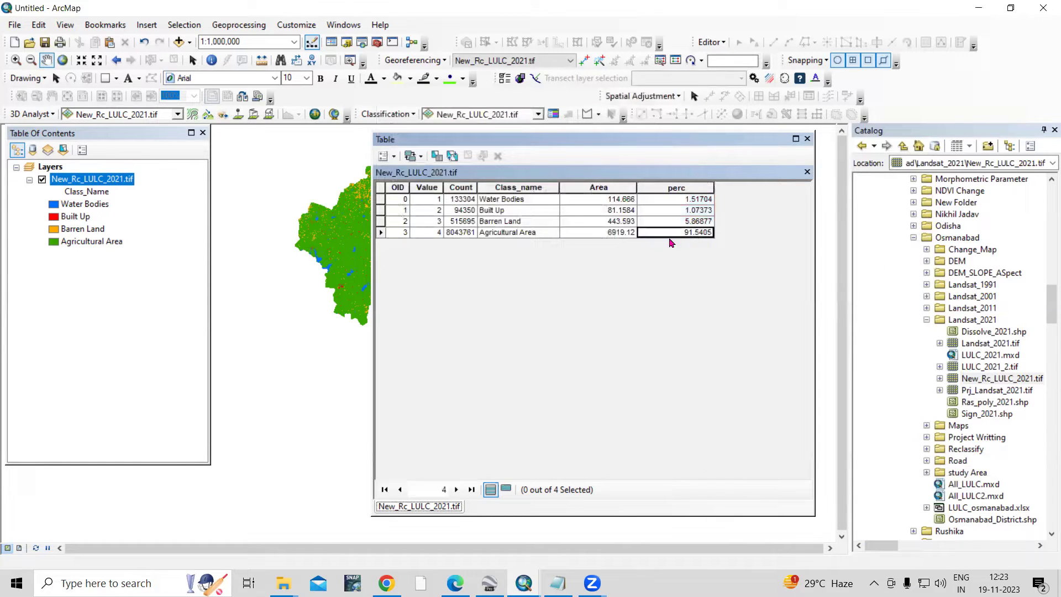
left_click(382, 232)
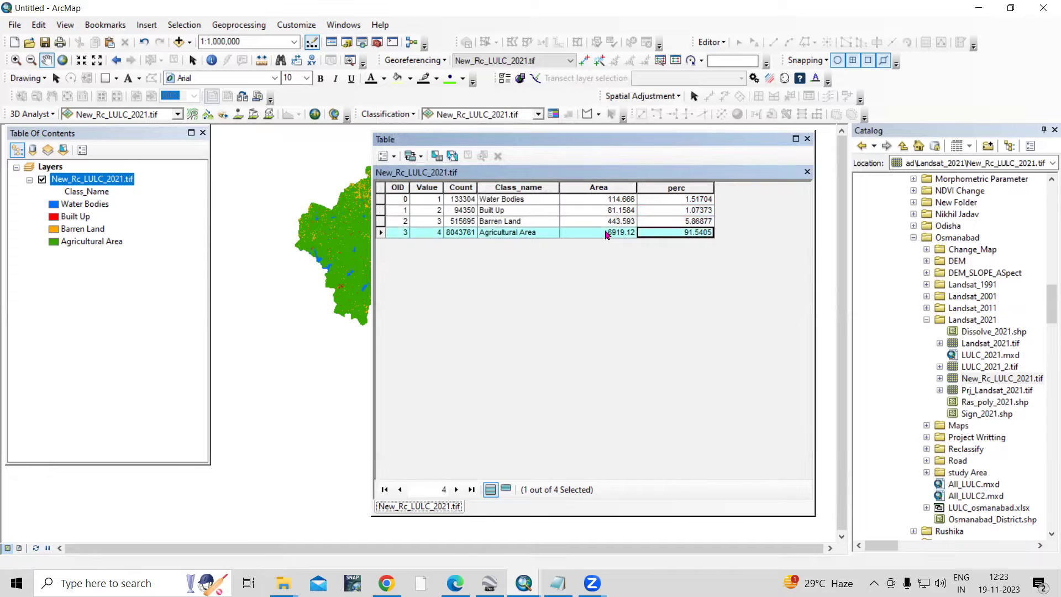
left_click(673, 221)
key("Up")
key("Up")
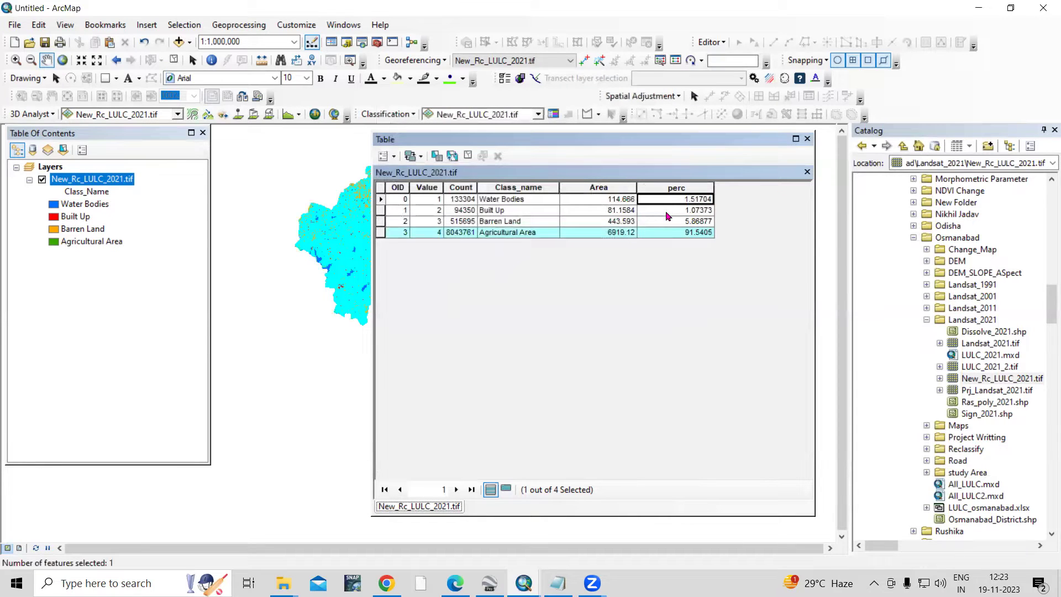
left_click(470, 157)
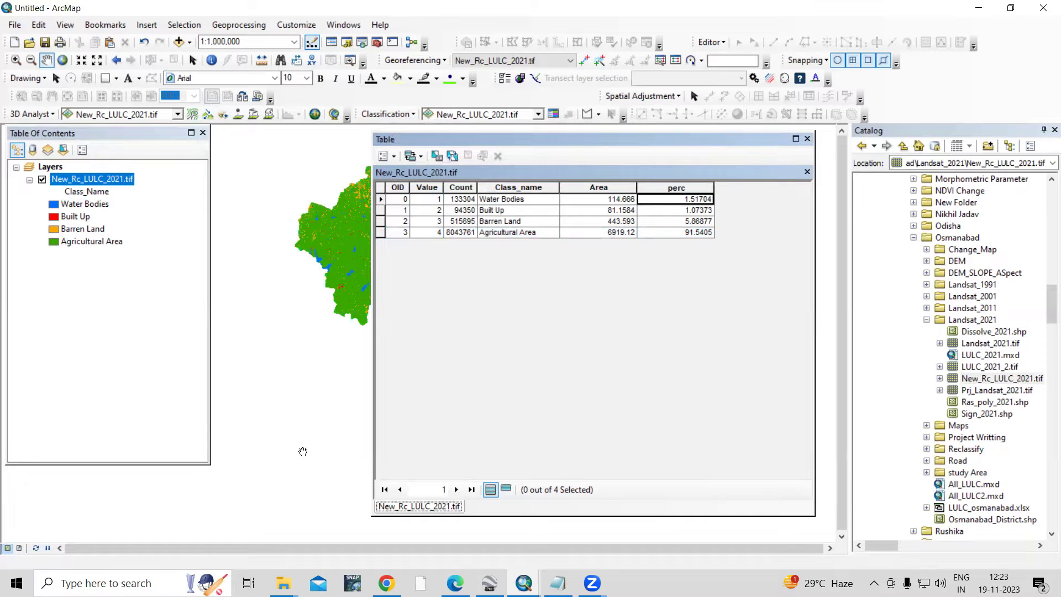
Launch ArcGIS Pro and open a map project
left_click(105, 583)
type("arc")
left_click(199, 218)
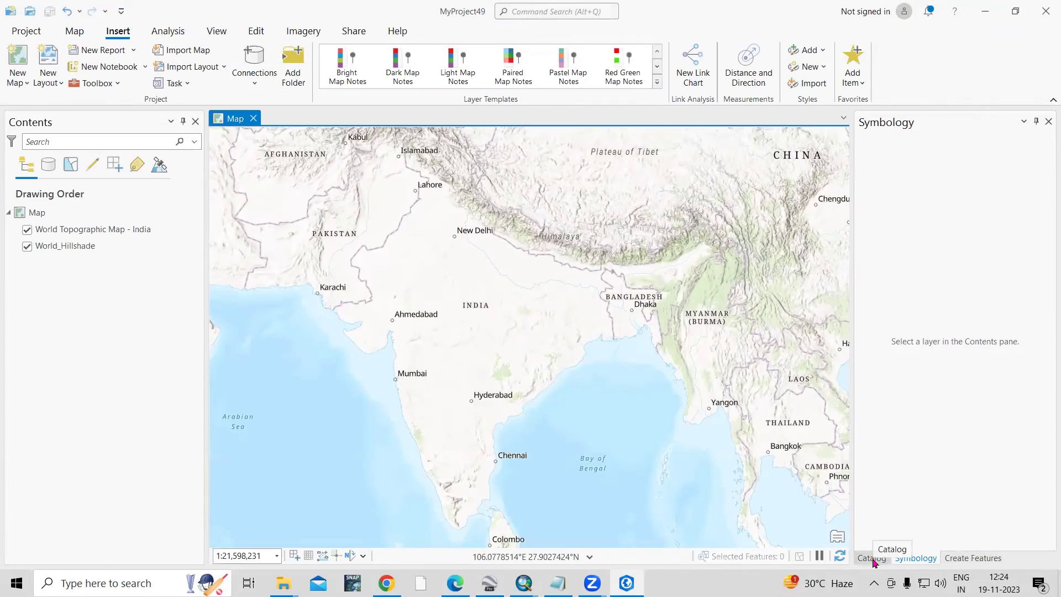
Browse to the Osmanabad\Landsat_2021 folder and add New_Rc_LULC_2021.tif to the map
left_click(872, 558)
double_click(940, 325)
double_click(947, 294)
scroll(990, 387, "down", 10)
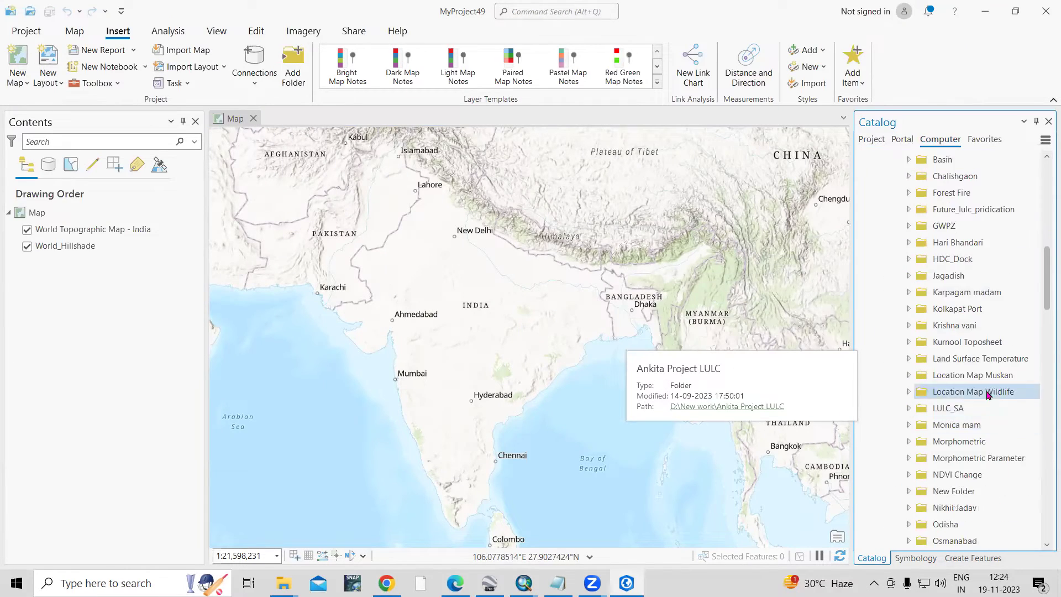
scroll(981, 331, "down", 5)
double_click(956, 306)
double_click(969, 425)
scroll(989, 432, "down", 1)
left_click(995, 474)
left_click_drag(1007, 481, 479, 387)
Show the symbology of the New_Rc_LULC_2021.tif layer and open its attribute table
left_click(916, 558)
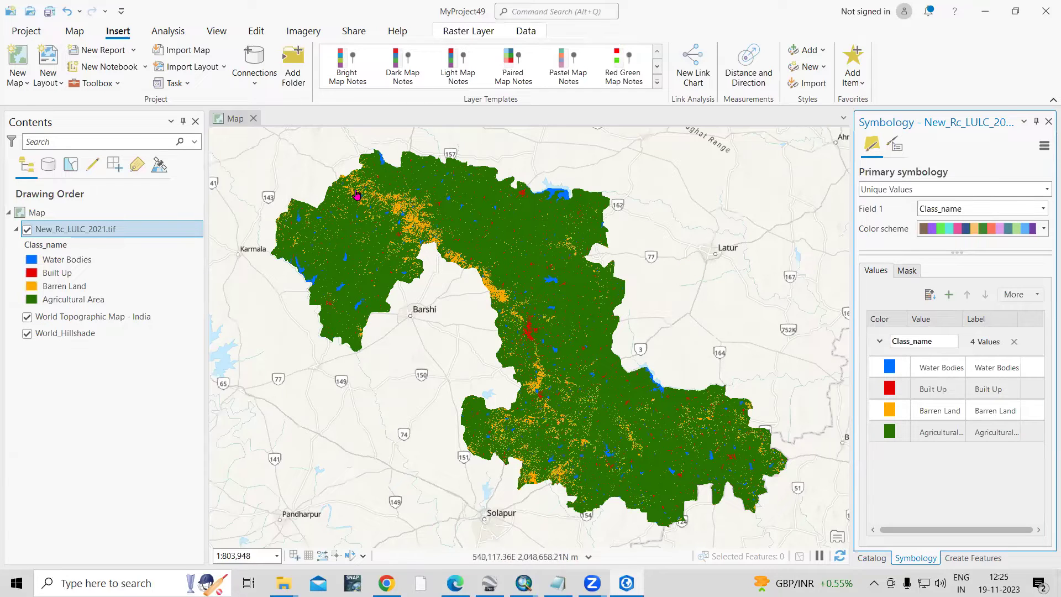
right_click(93, 231)
left_click(121, 231)
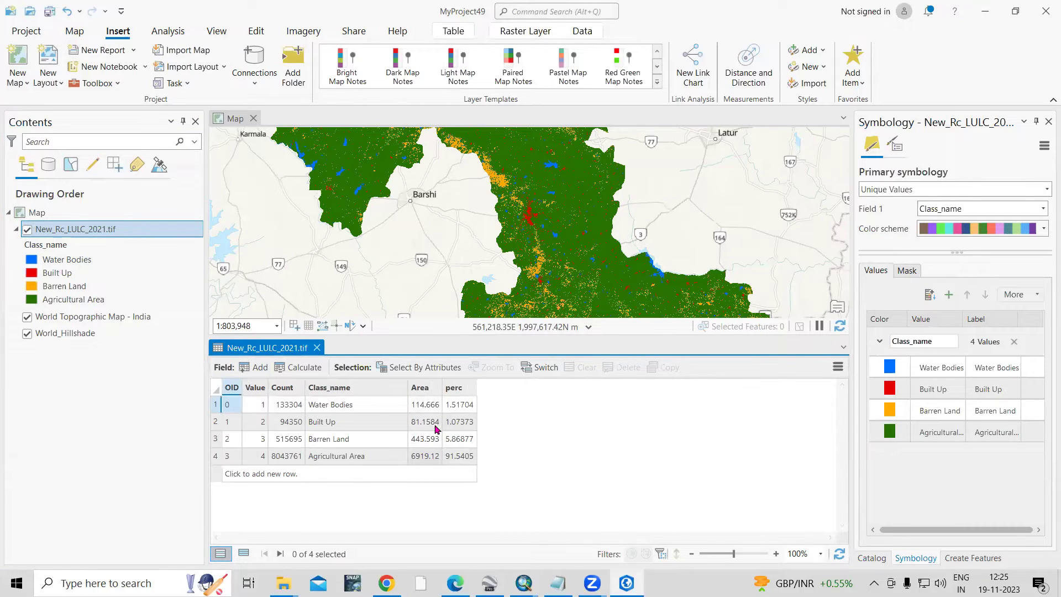
Switch back to ArcMap, close the attribute table of New_Rc_LULC_2021.tif and exit that ArcMap window
left_click(524, 583)
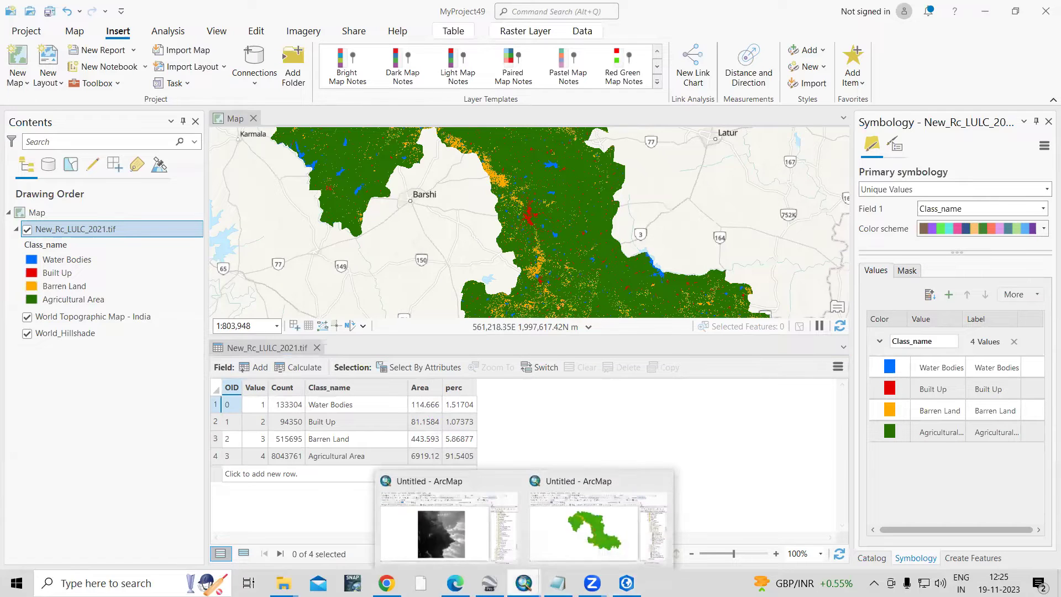
left_click(562, 529)
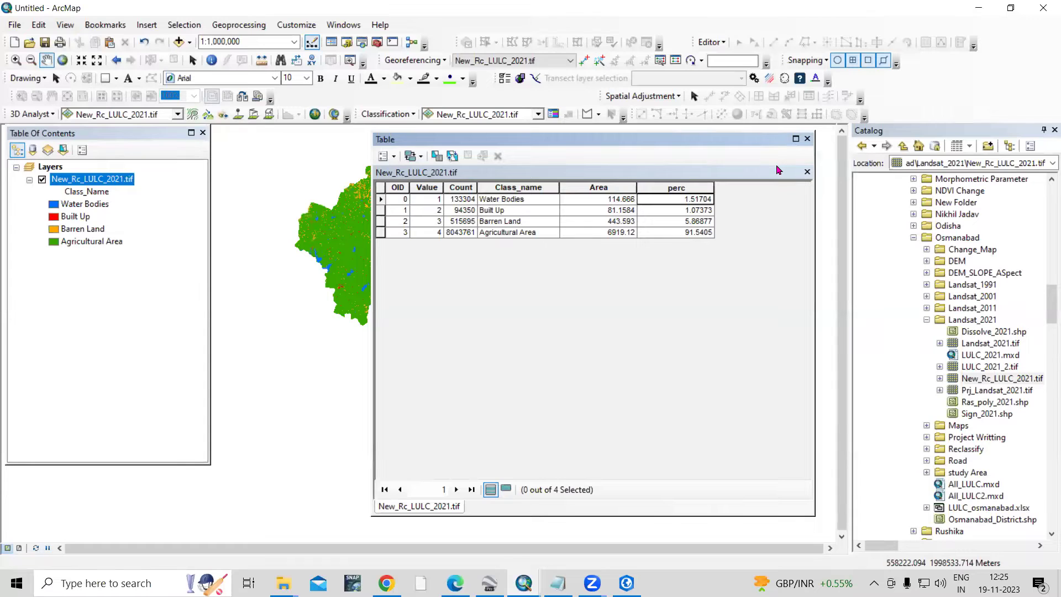
left_click(808, 139)
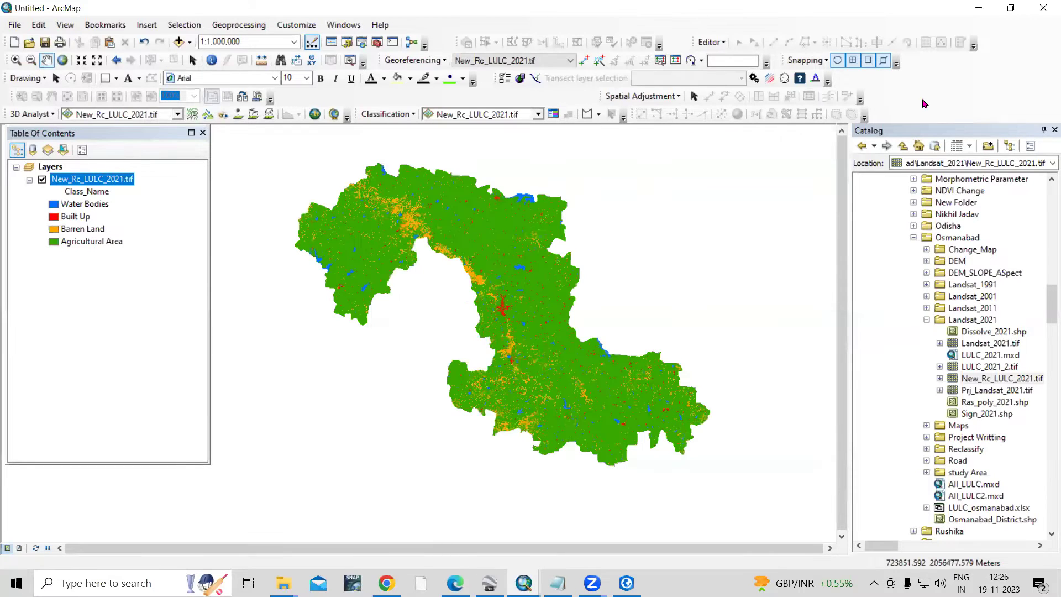
left_click(1043, 8)
left_click(535, 319)
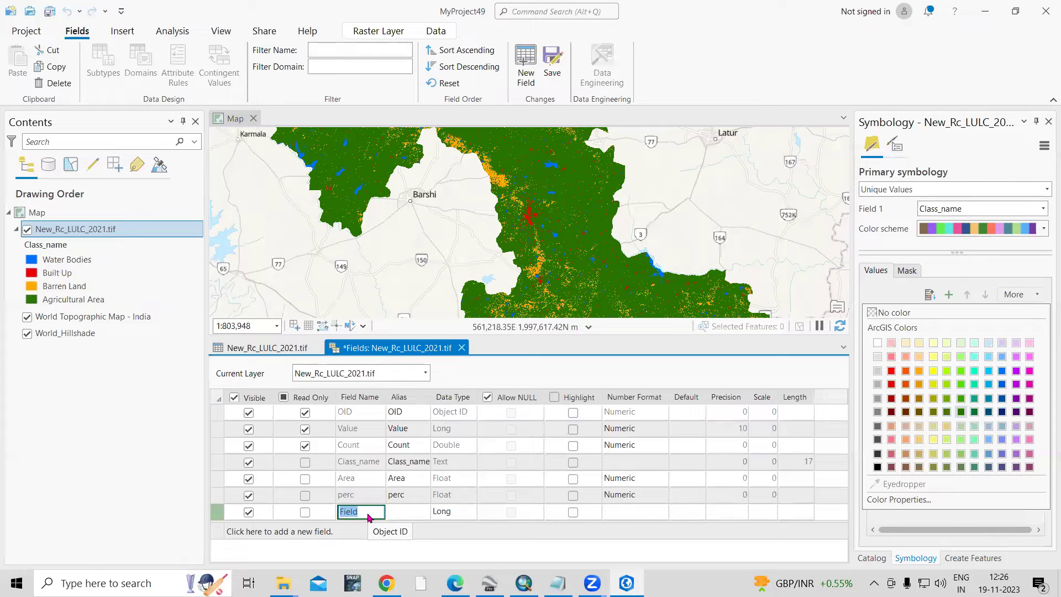
Add a Float field named Area2 to the New_Rc_LULC_2021.tif table in ArcGIS Pro and save the field changes
type("Area")
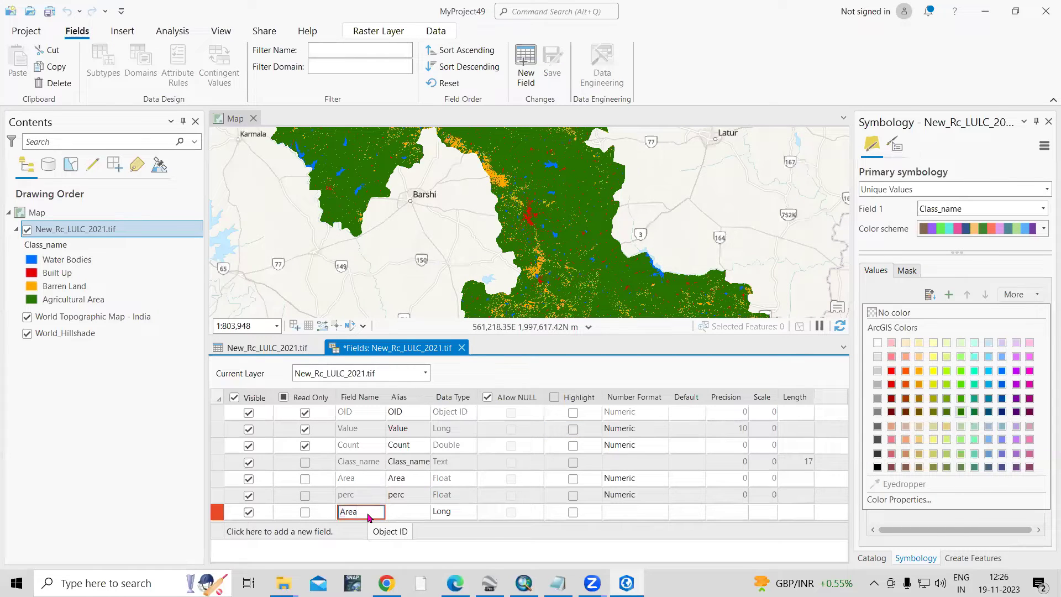
type("2")
left_click(458, 514)
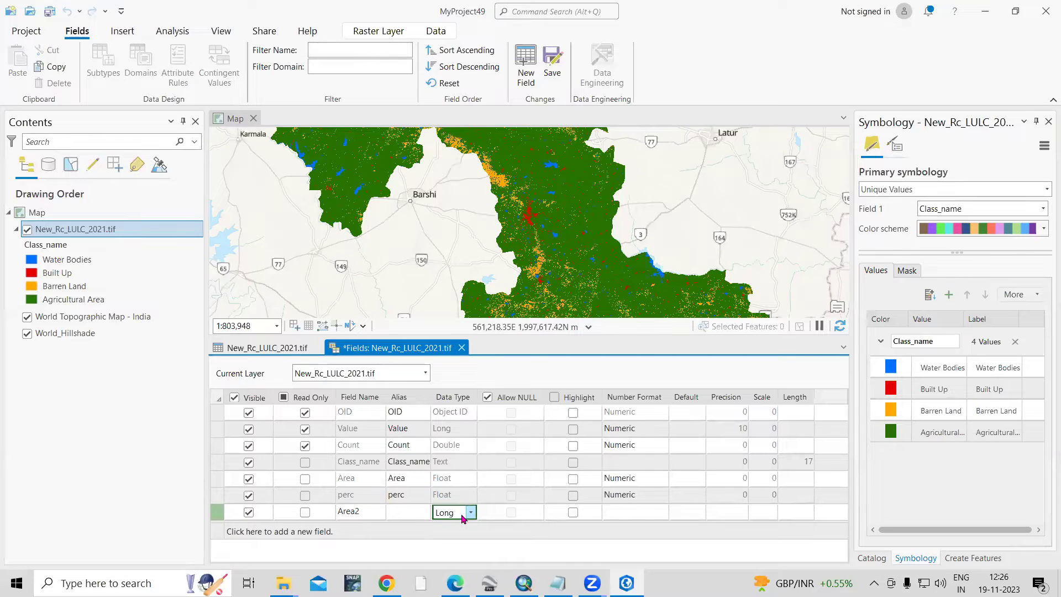
left_click(472, 513)
left_click(452, 459)
left_click(553, 77)
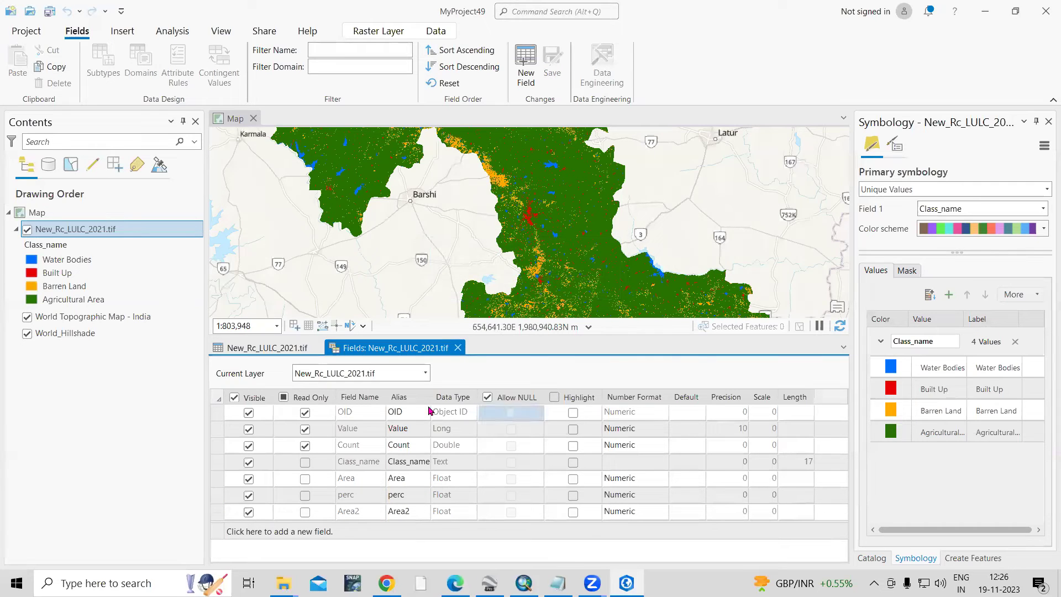
Return to the attribute table and open Calculate Field for the Area2 field
left_click(283, 348)
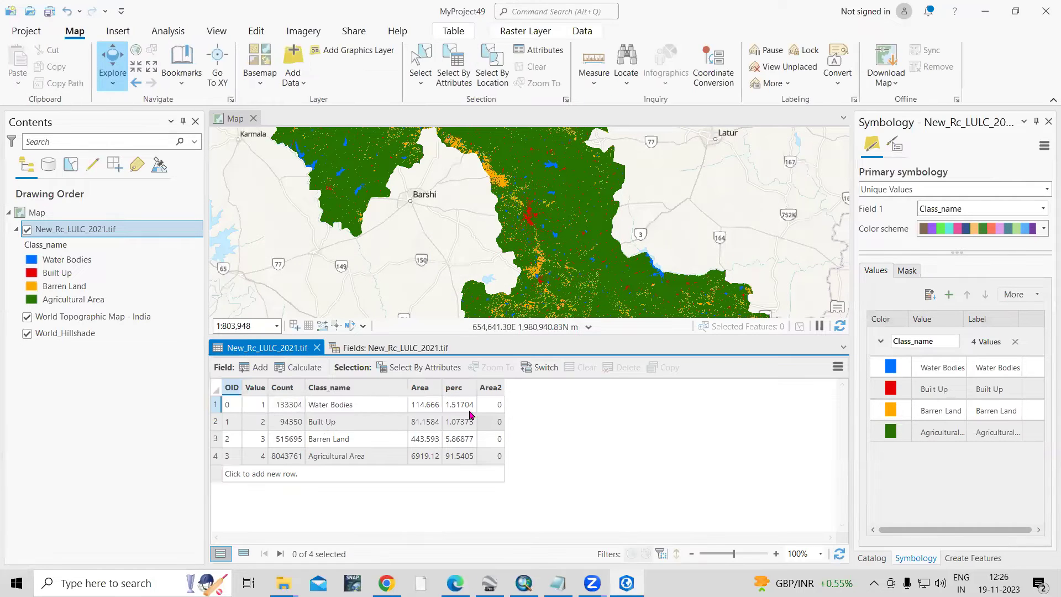
right_click(494, 389)
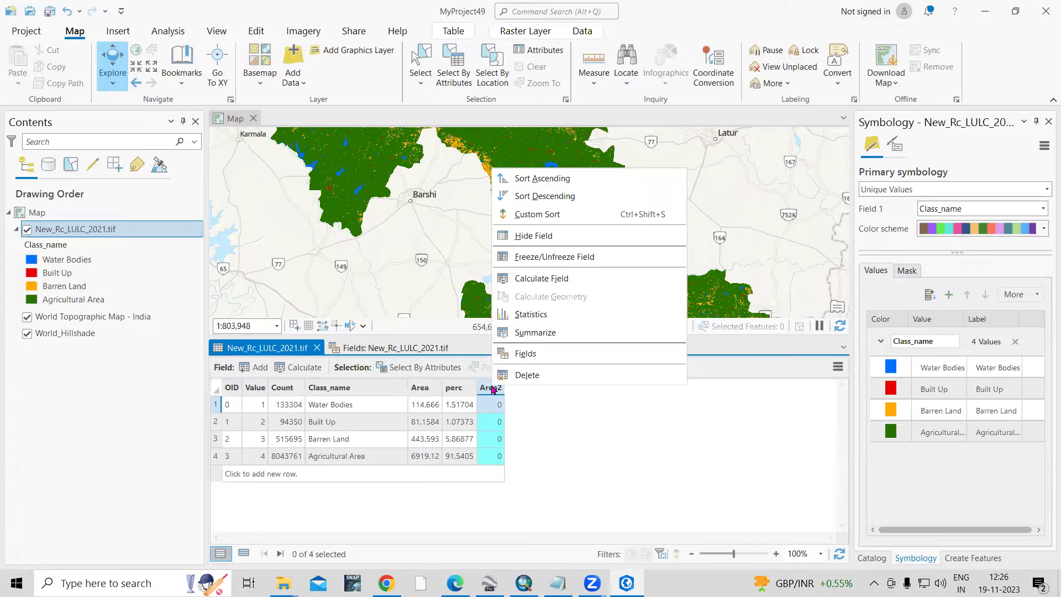
left_click(547, 280)
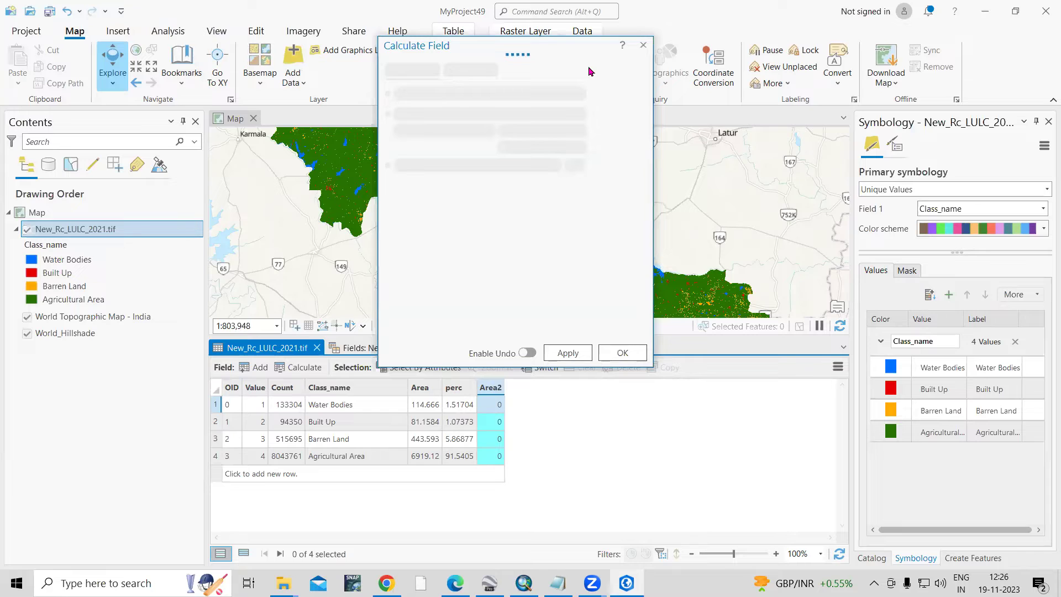
left_click(613, 218)
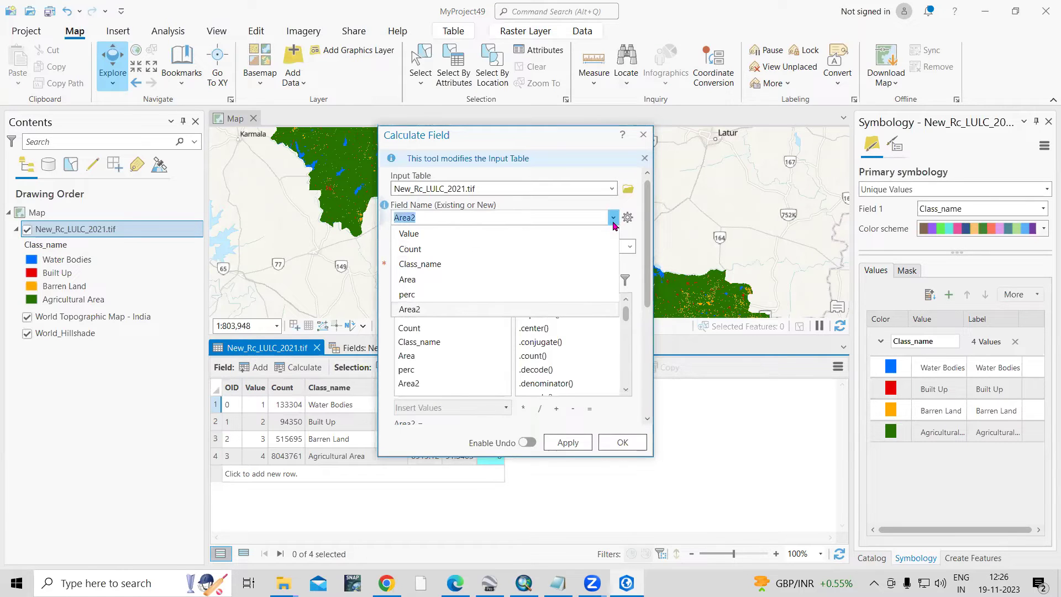
left_click(494, 249)
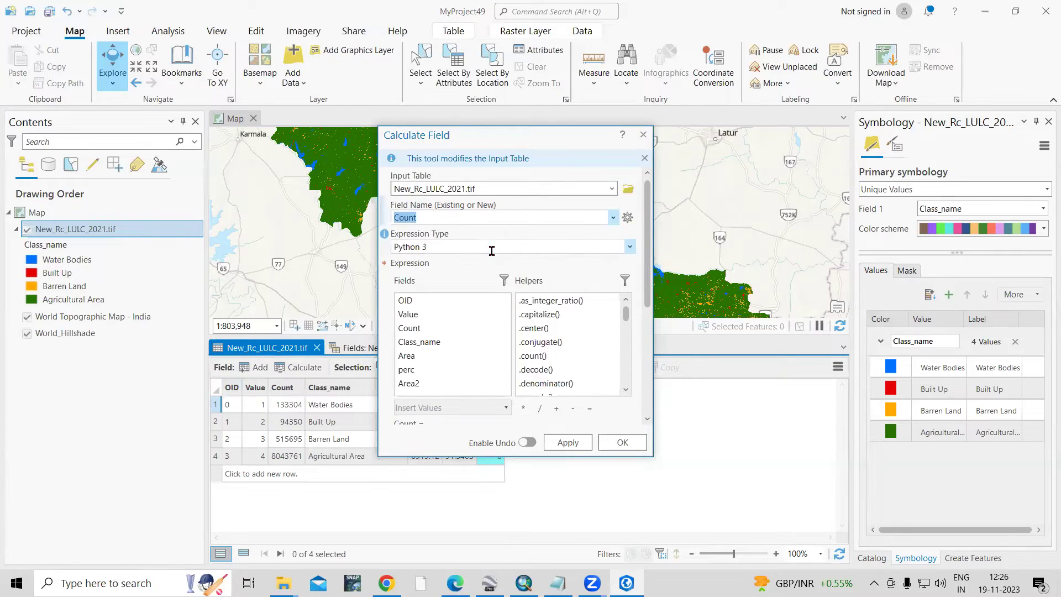
left_click(612, 219)
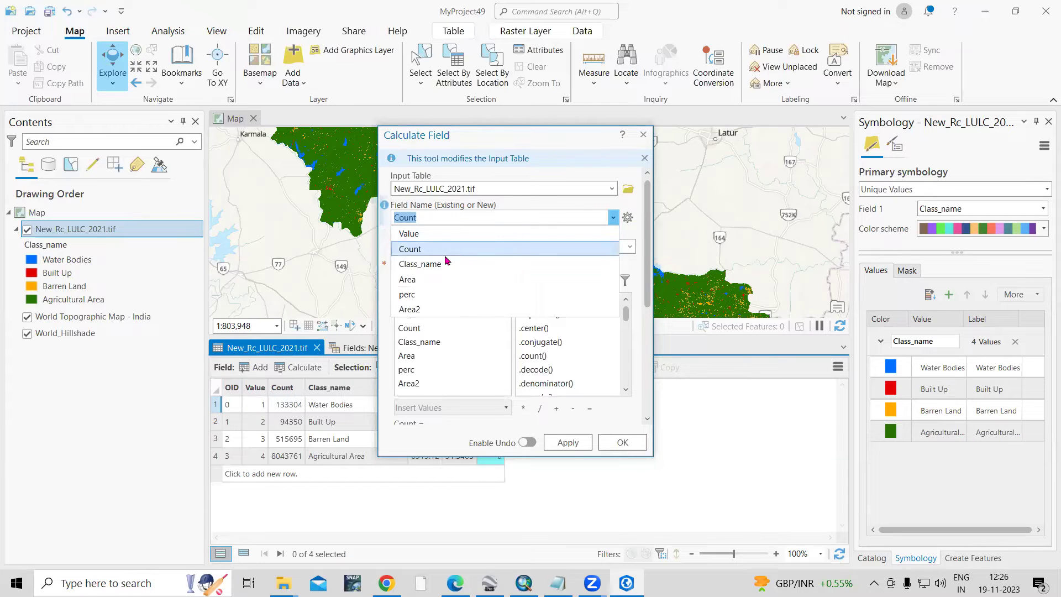
left_click(436, 309)
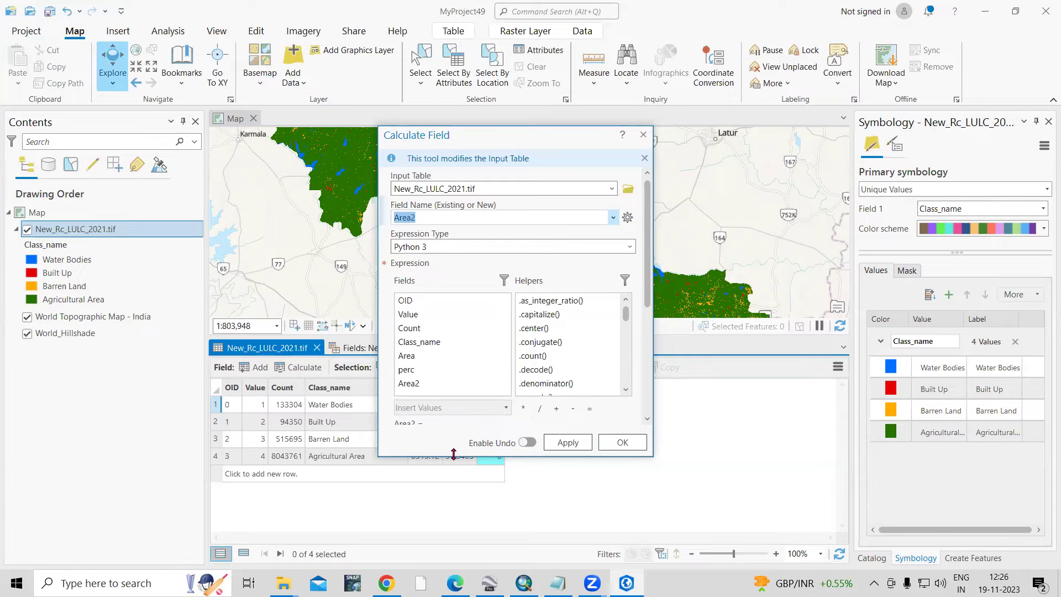
Enlarge the Calculate Field dialog until the expression box is visible and insert the Count field into the Area2 expression
left_click_drag(453, 454, 453, 554)
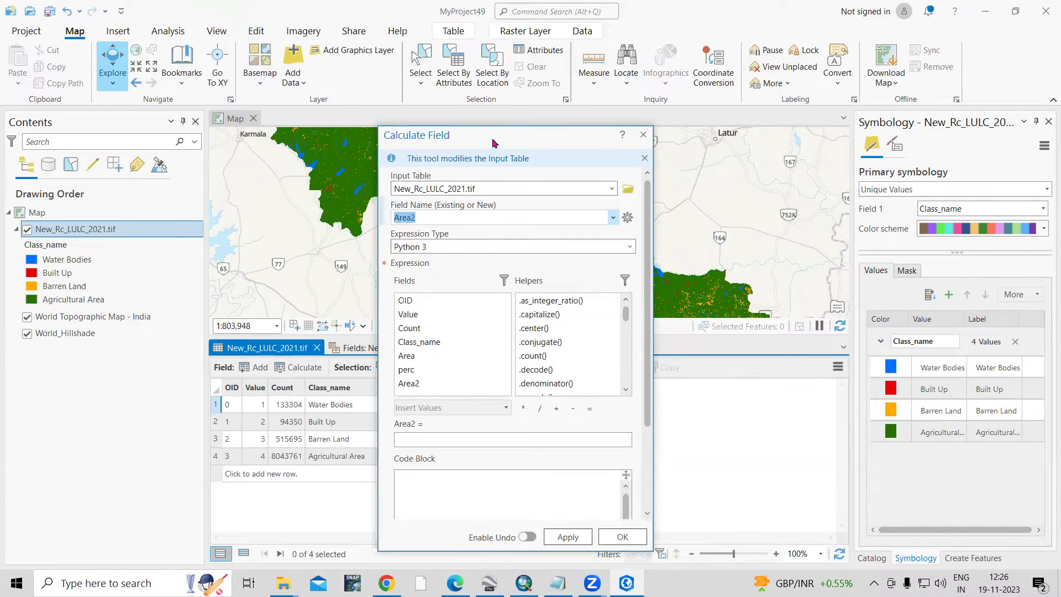
left_click_drag(492, 138, 448, 65)
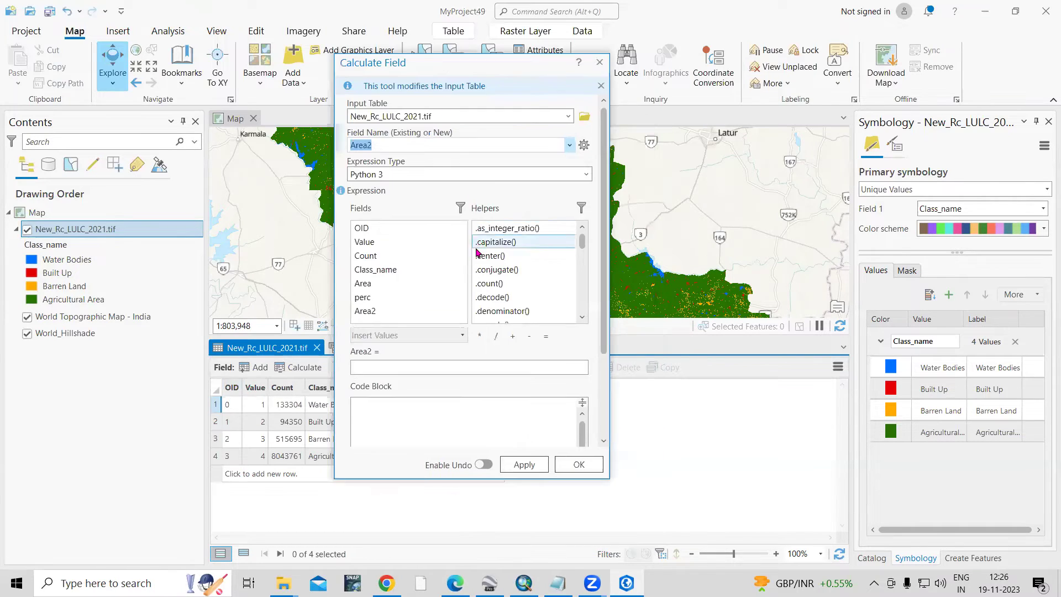
double_click(366, 255)
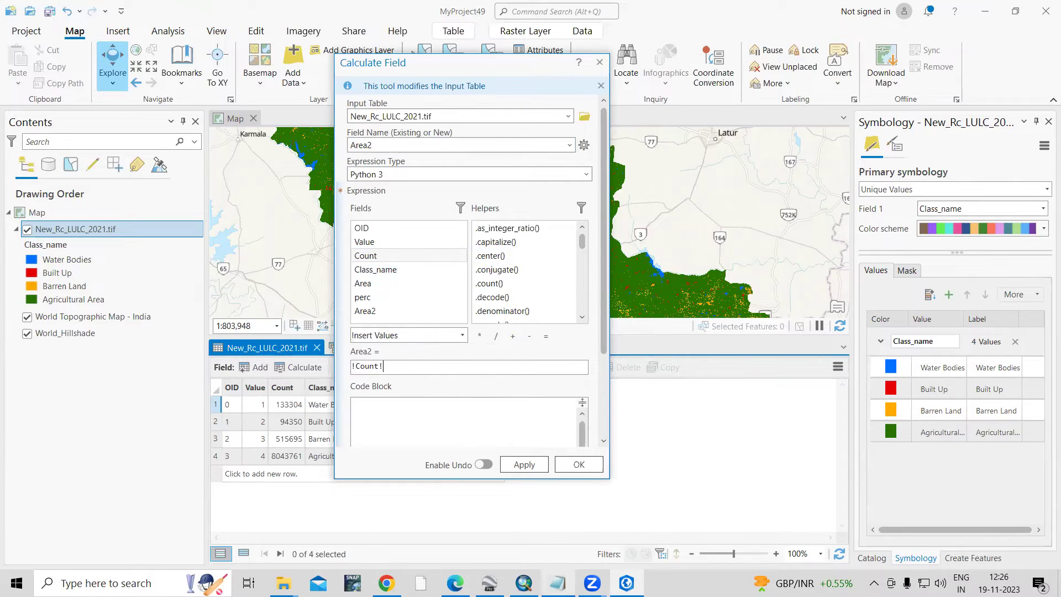
Consult the area formula in the notes, copy the Cell Size X value from the layer's raster information and close the properties
left_click(557, 583)
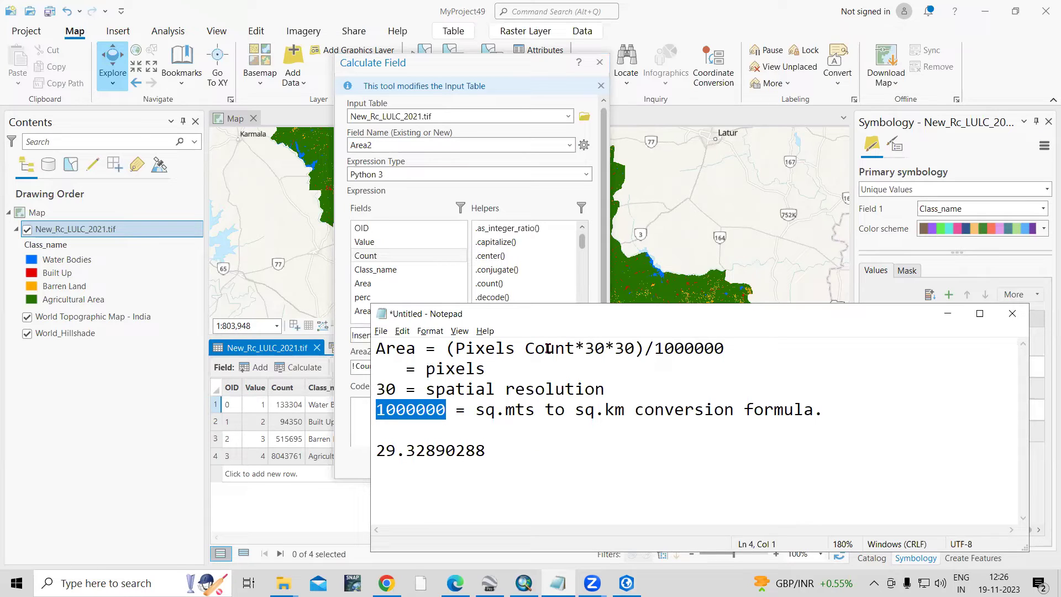
right_click(110, 230)
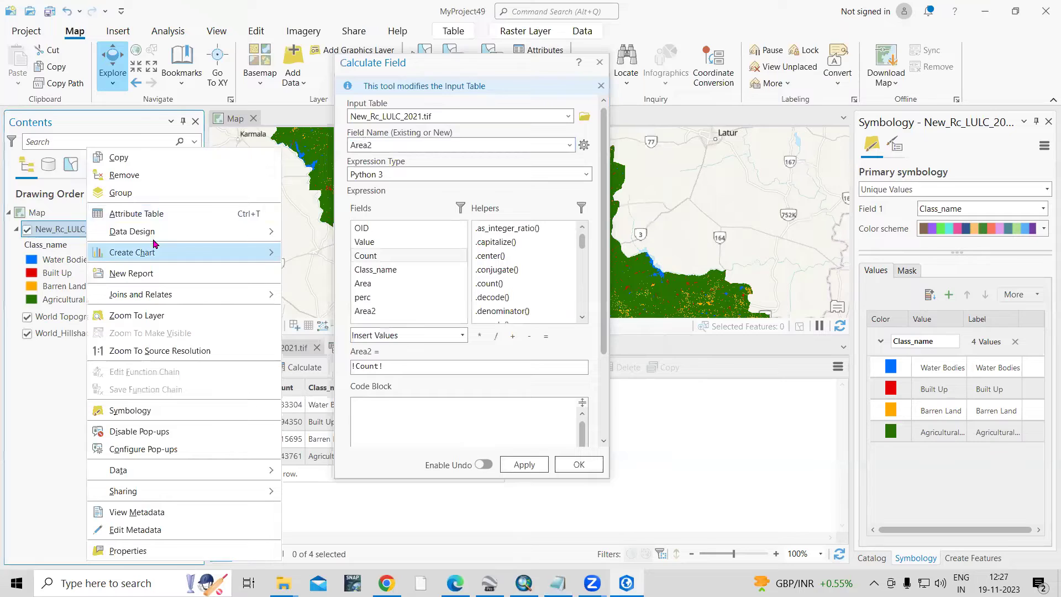
left_click(194, 550)
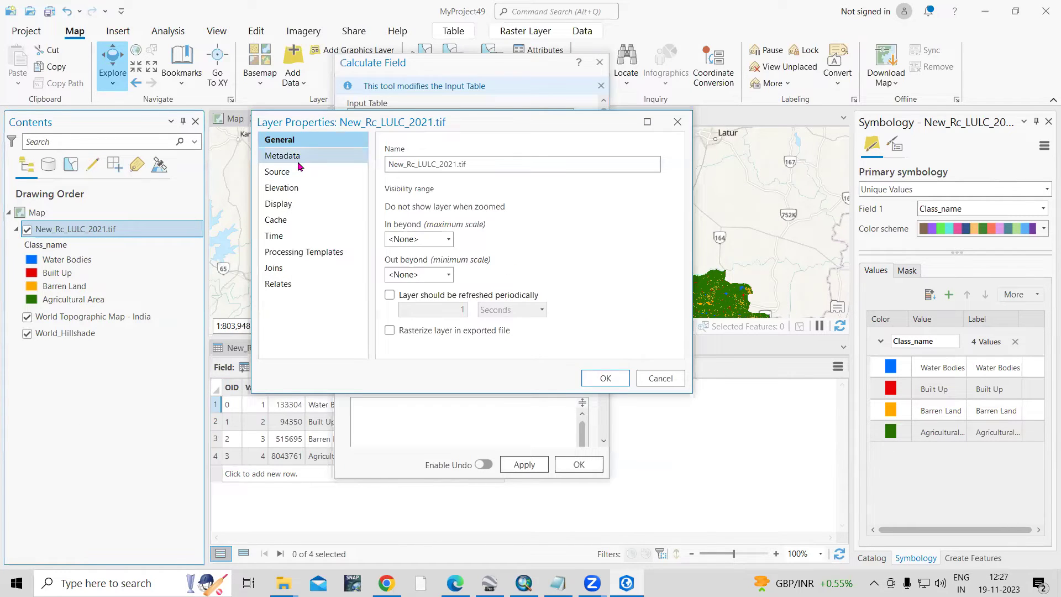
left_click(296, 157)
left_click(284, 173)
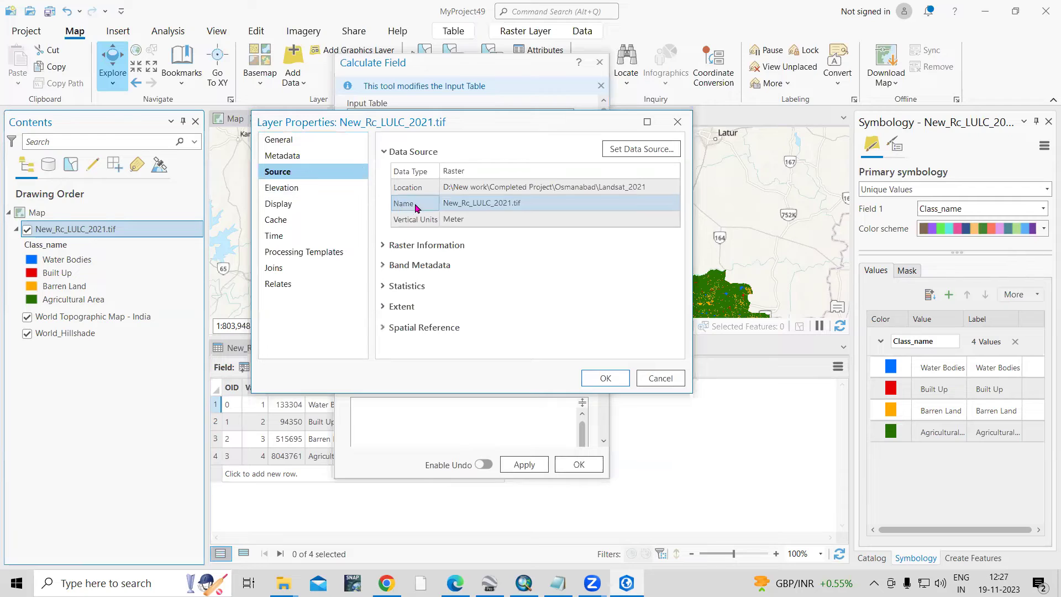
left_click(435, 246)
left_click(552, 308)
key("ctrl+c")
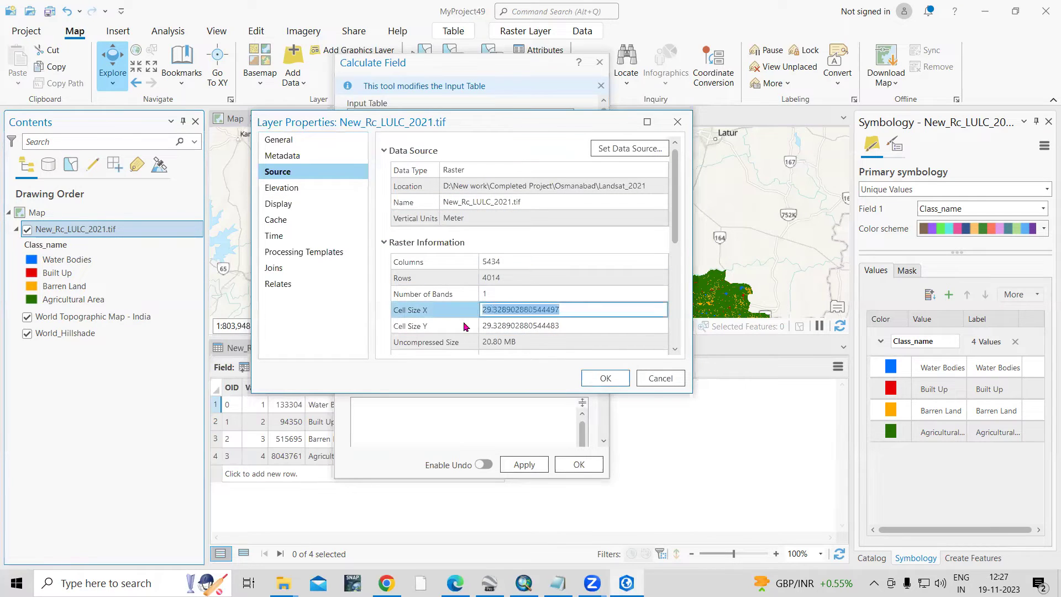
left_click(644, 378)
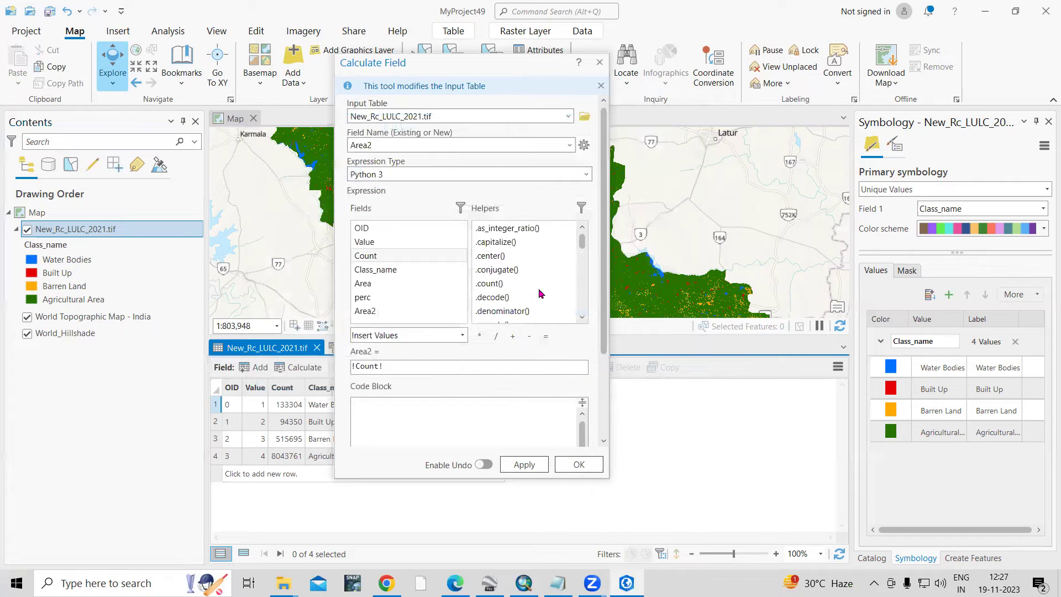
Multiply Count by the copied cell size twice in the Area2 expression, giving !Count!*29.328902880544497*29.328902880544497
left_click(427, 368)
key("ctrl+v")
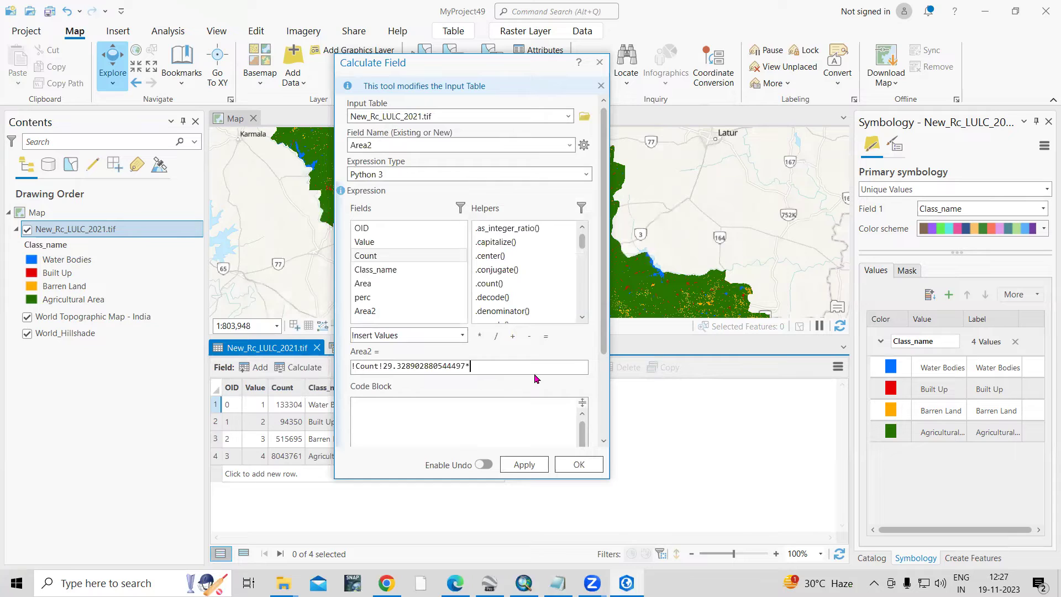
type("*")
key("ctrl+v")
left_click(384, 366)
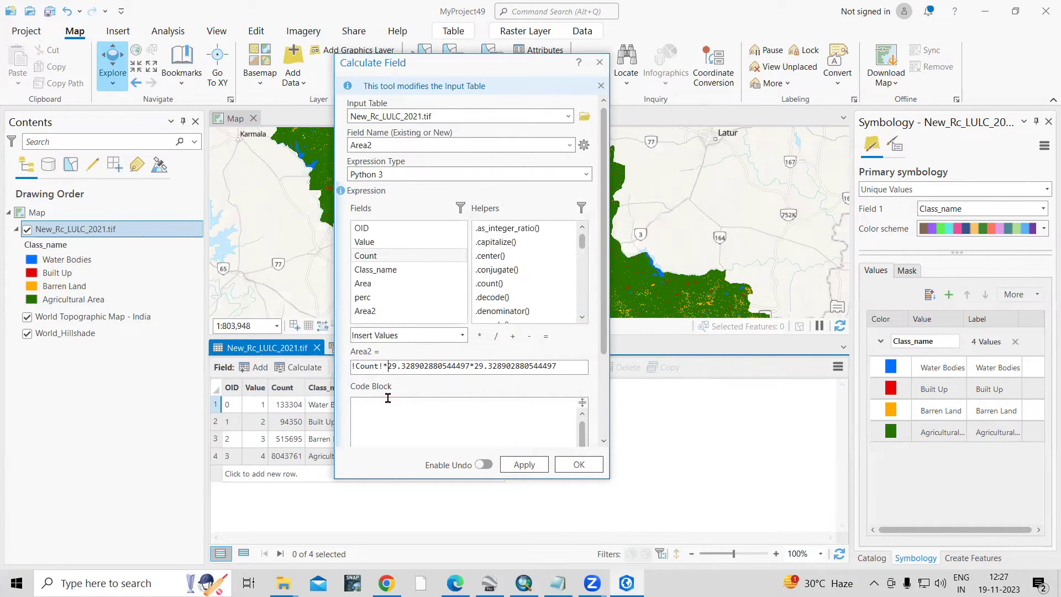
Consult the area formula in the notes, copy its conversion factor and divide the Area2 expression by 1000000
left_click(558, 583)
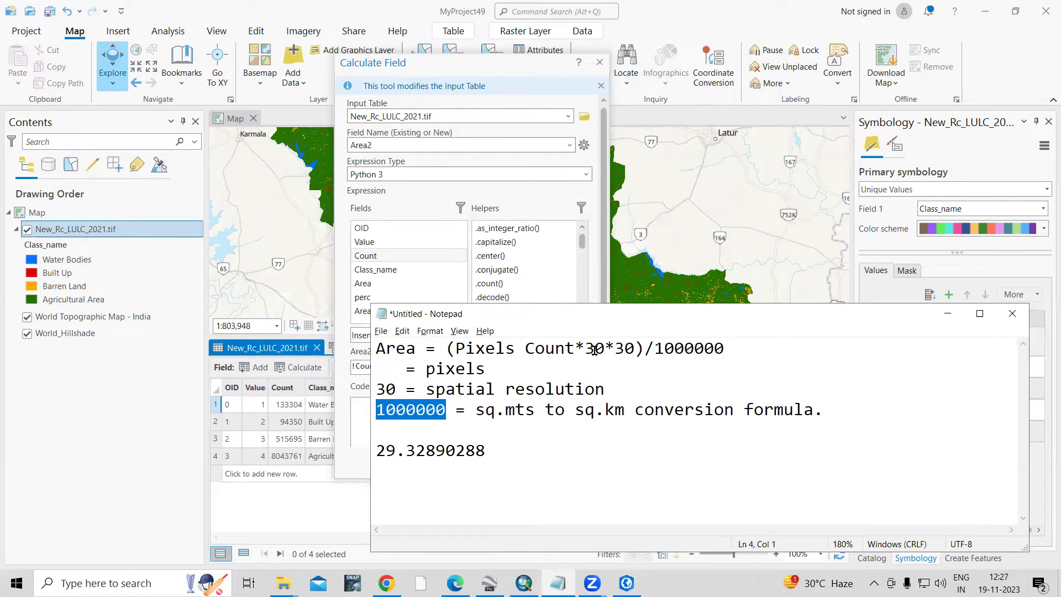
key("alt+Tab")
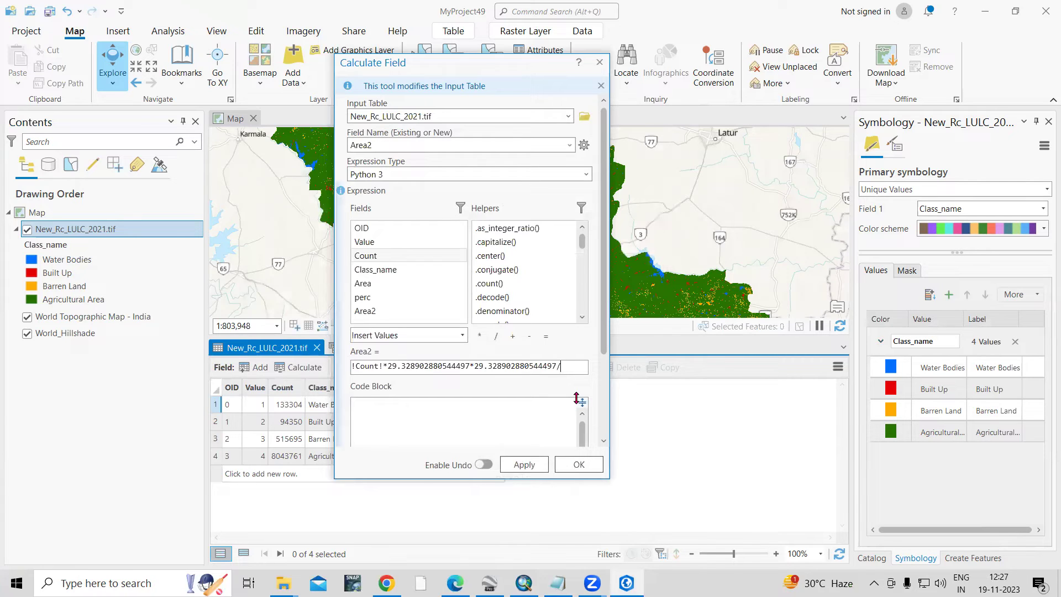
left_click(559, 583)
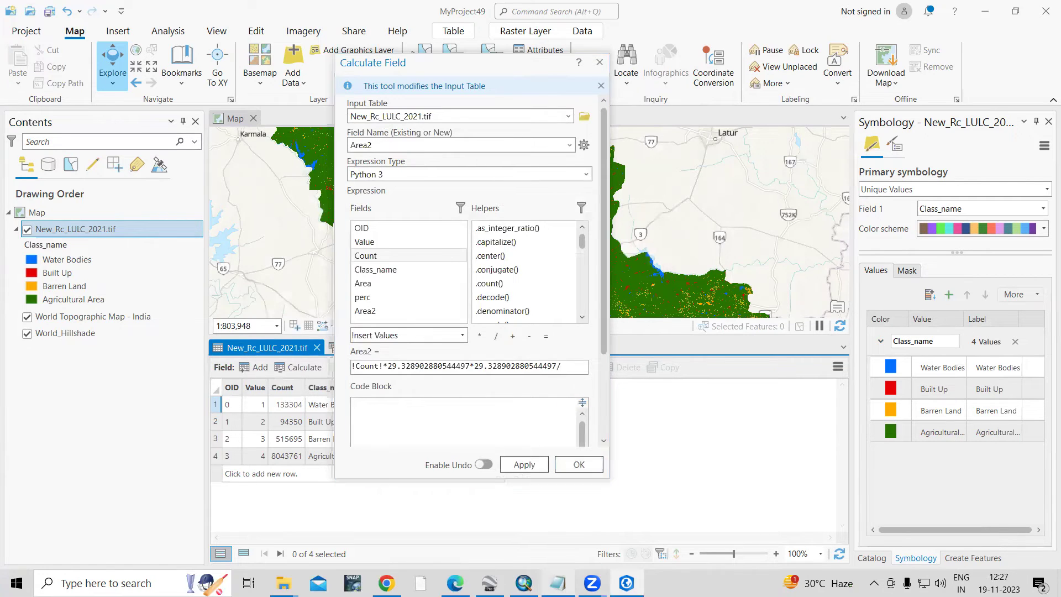
left_click_drag(658, 354, 750, 352)
key("ctrl+c")
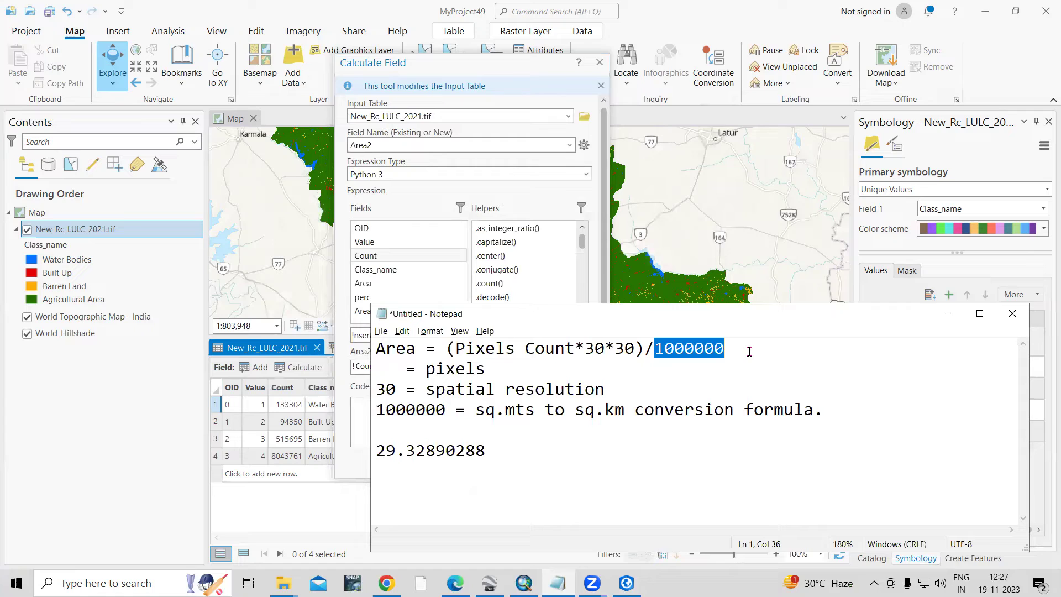
left_click(948, 313)
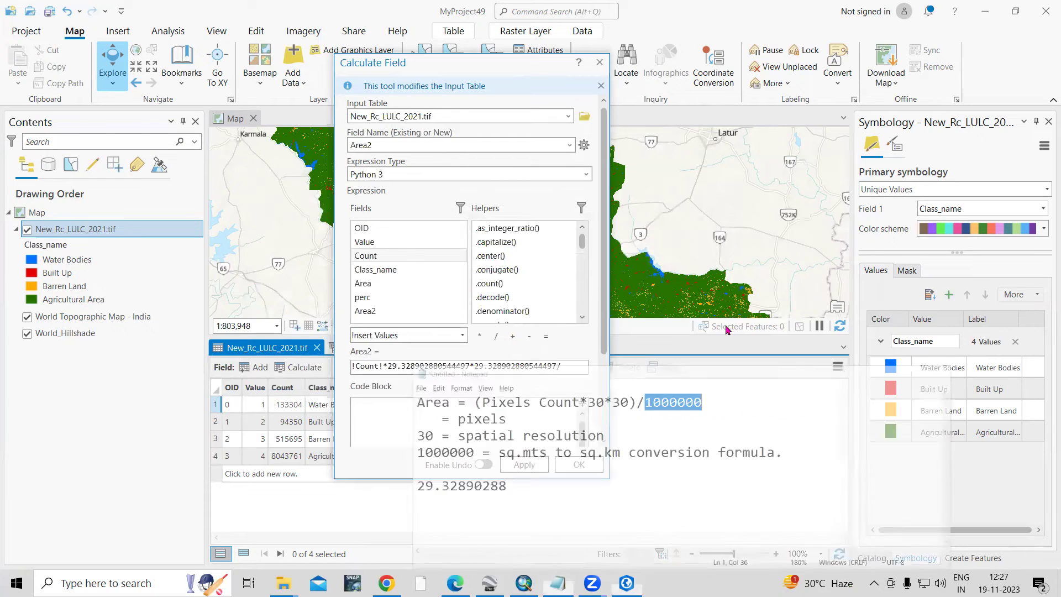
left_click(573, 368)
key("ctrl+v")
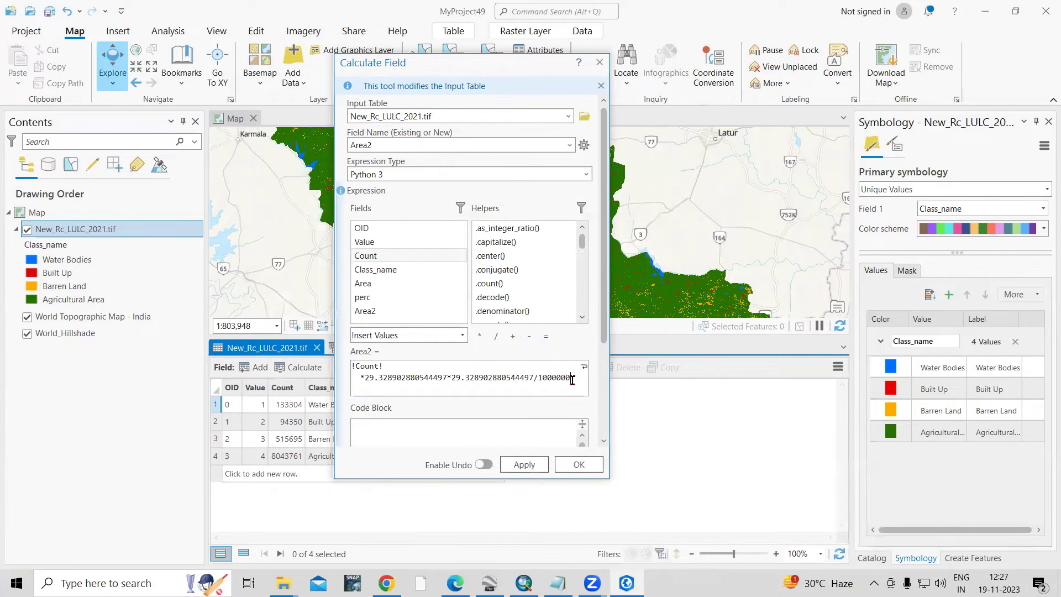
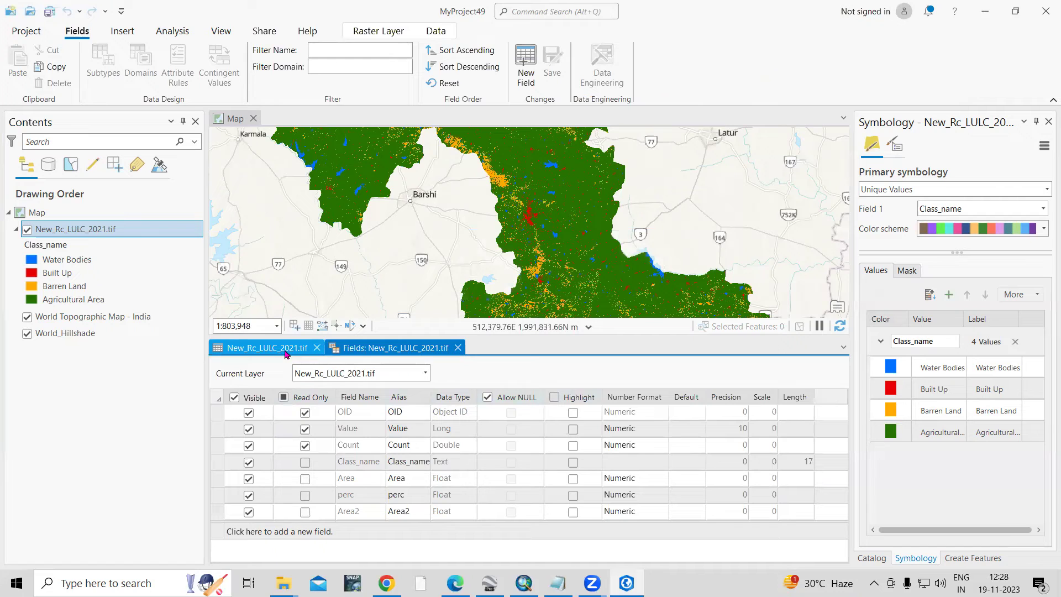
Add a Float field named Perc2 to the New_Rc_LULC_2021.tif table and save the field changes
left_click(285, 353)
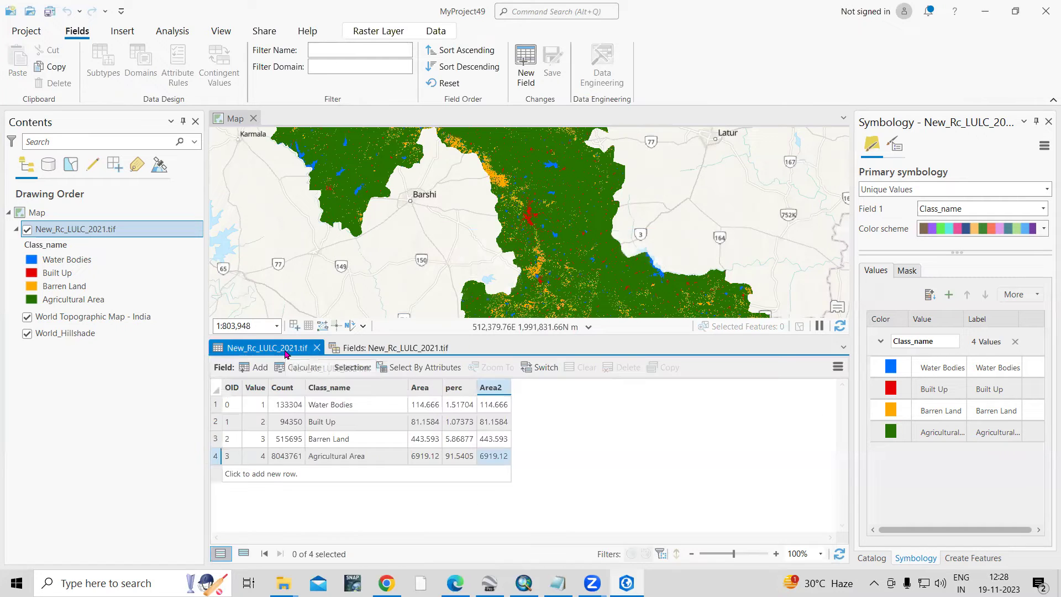
left_click(259, 367)
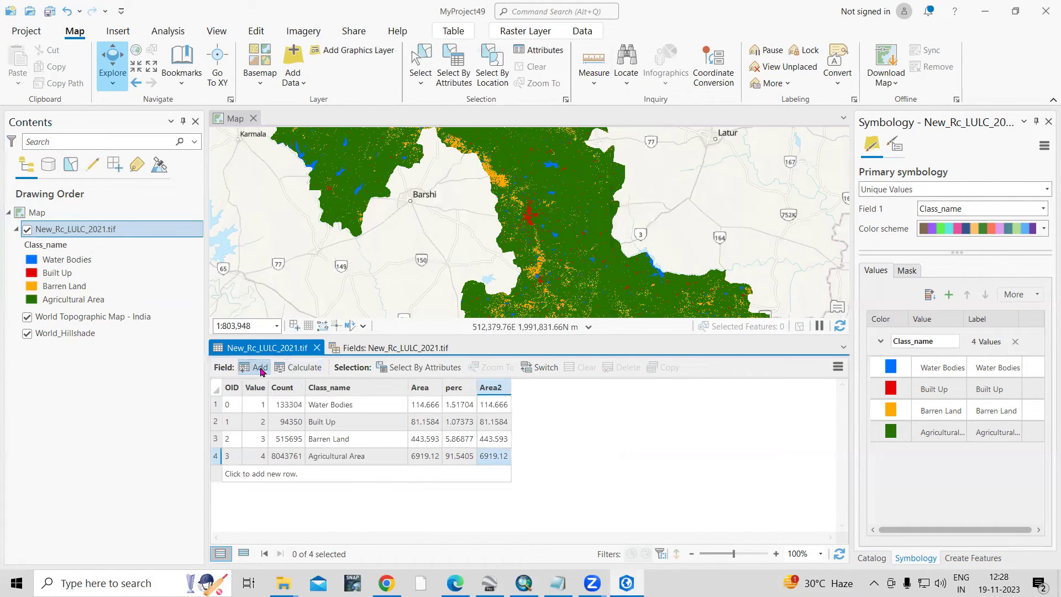
left_click(357, 529)
double_click(357, 529)
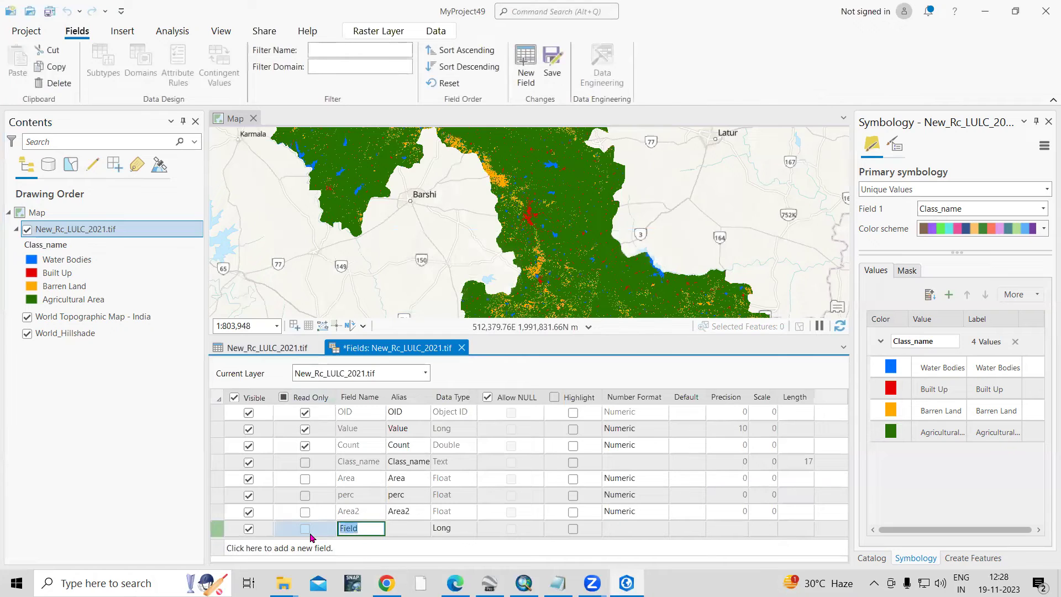
type("Perc2")
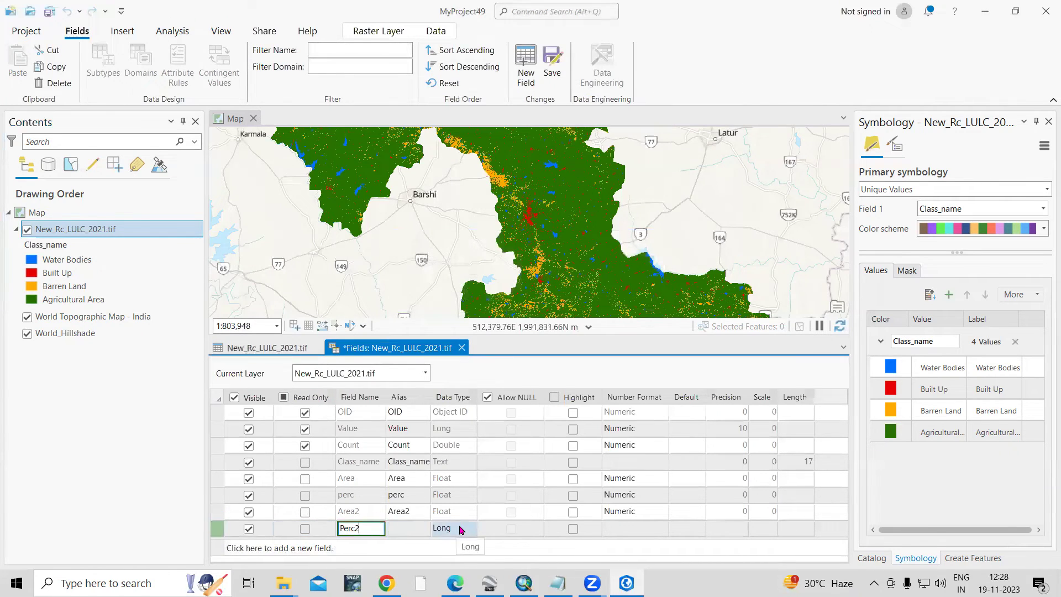
left_click(460, 530)
left_click(450, 472)
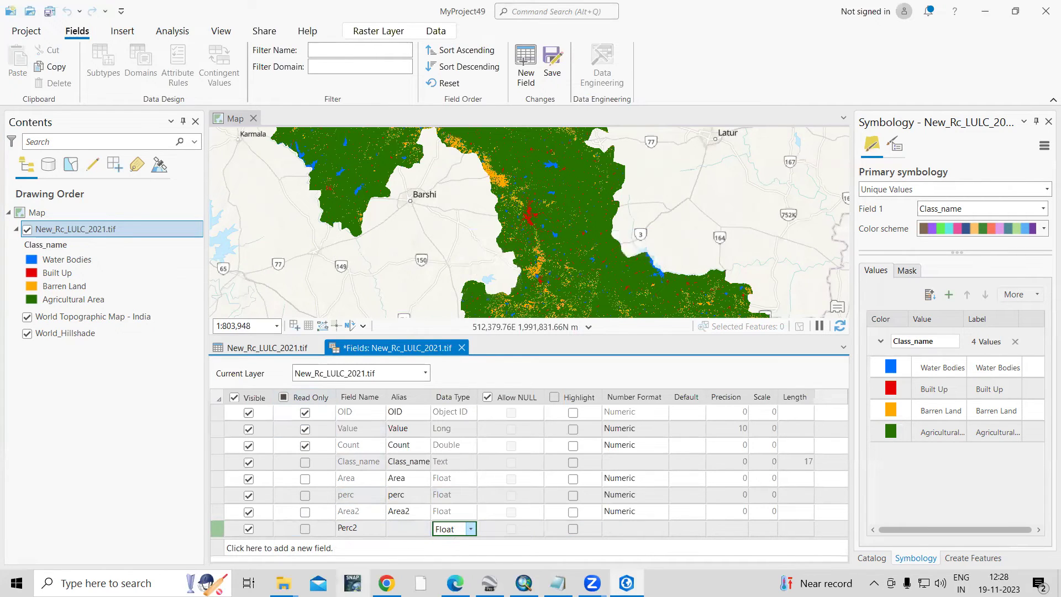
left_click(553, 65)
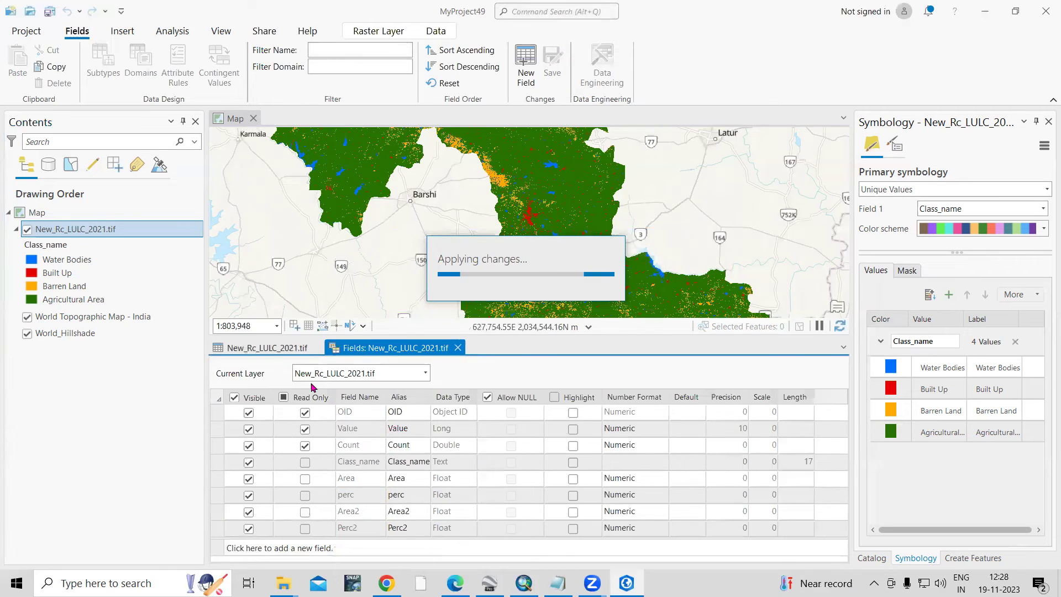
Return to the New_Rc_LULC_2021.tif attribute table and open the statistics of the Area2 field
left_click(275, 348)
left_click(519, 388)
right_click(520, 388)
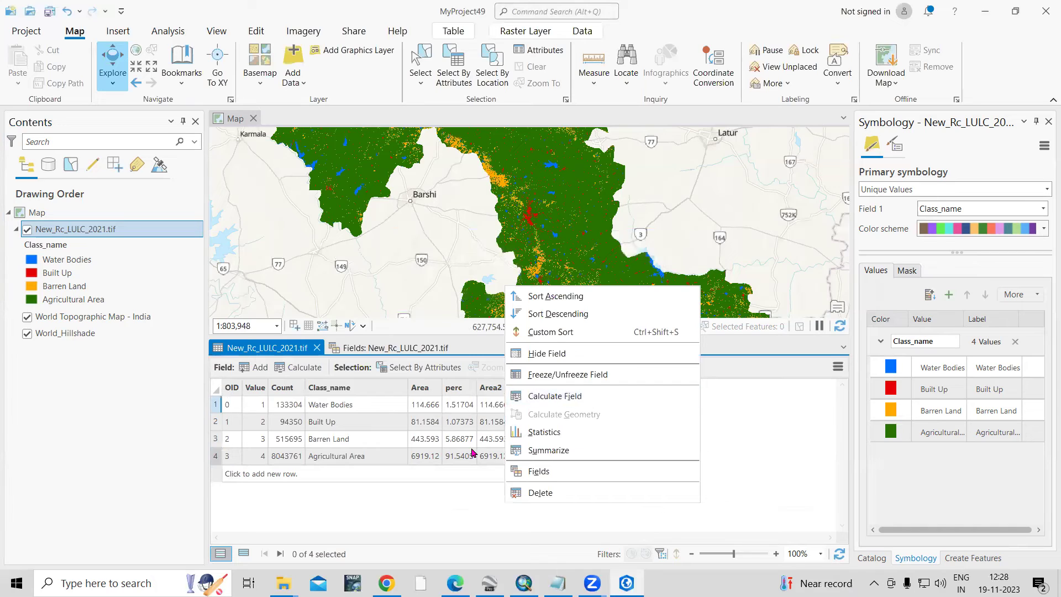
left_click(474, 488)
left_click(488, 389)
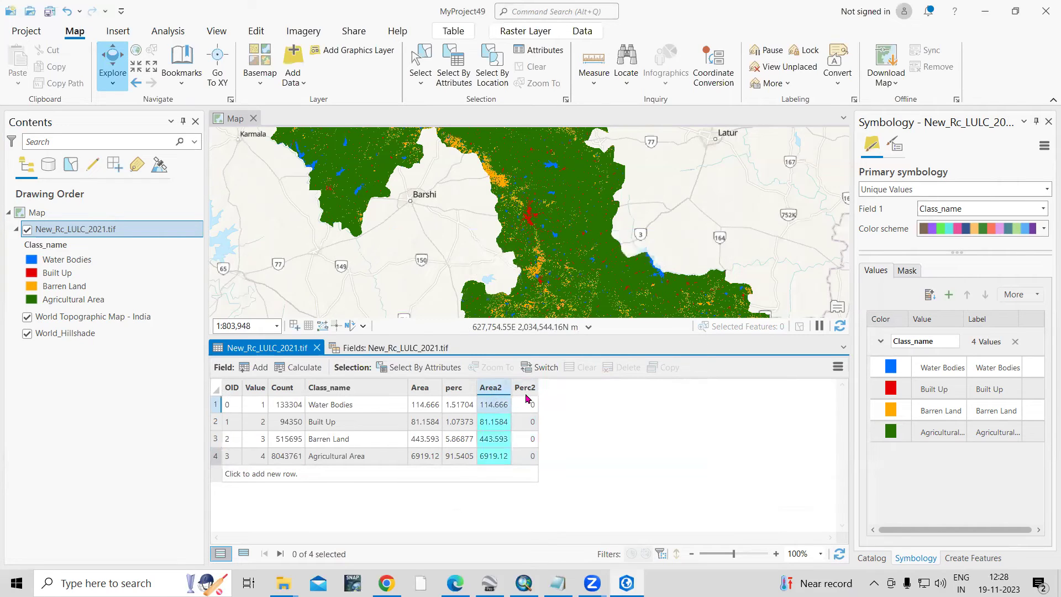
right_click(498, 390)
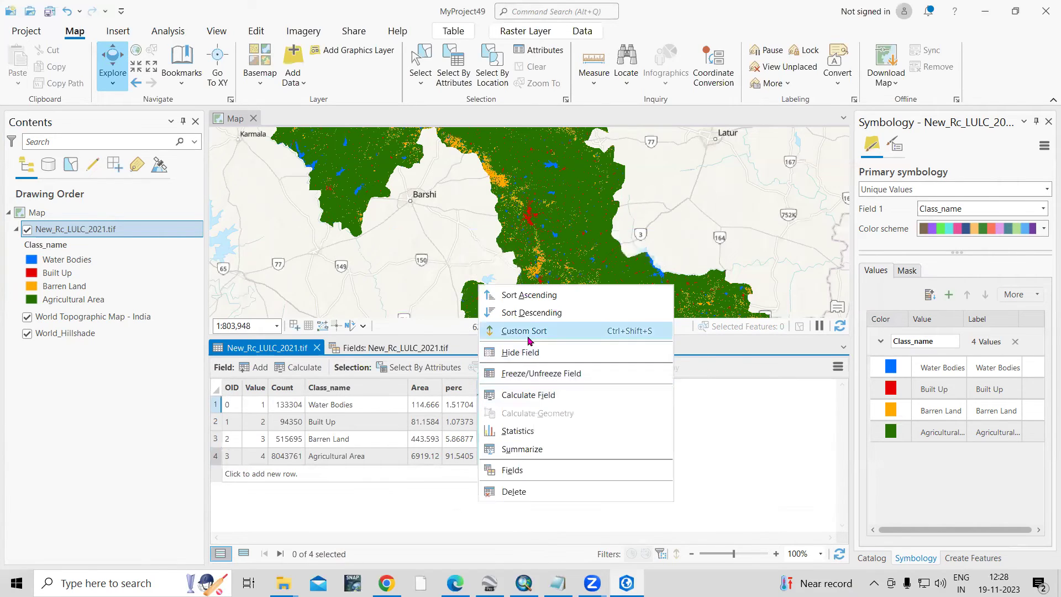
left_click(551, 432)
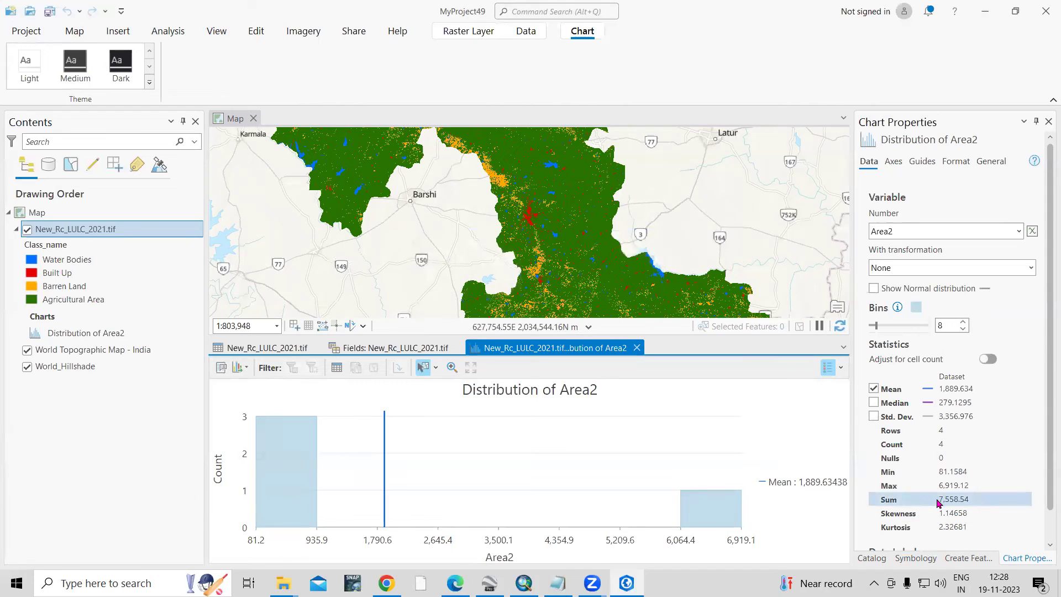
Copy the Sum value from the Area2 statistics, paste it into the notes and minimize the notes window
left_click(965, 499)
double_click(952, 499)
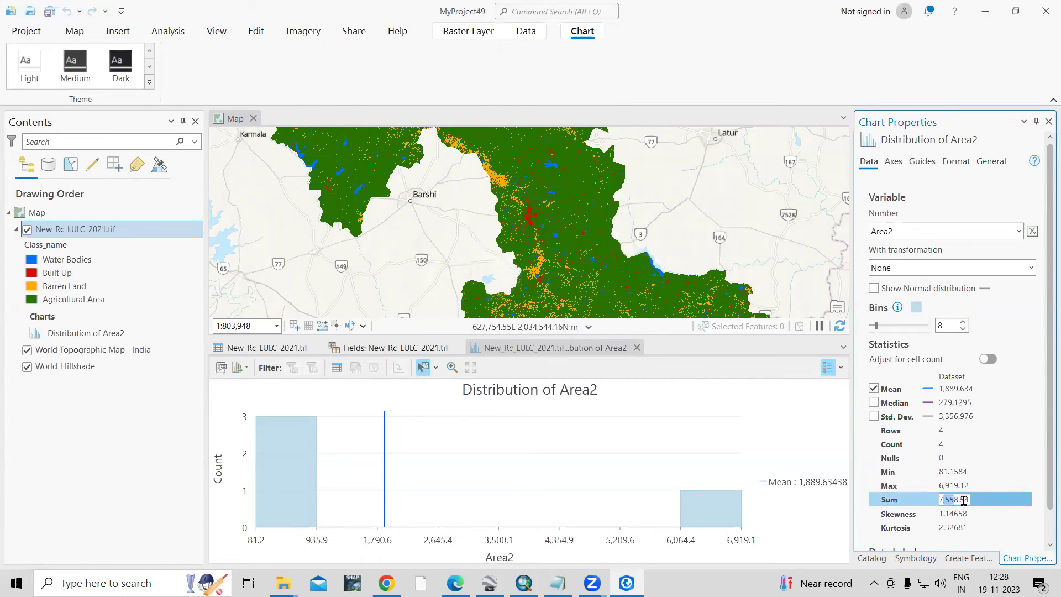
left_click(950, 501)
key("ctrl+c")
key("alt+Tab")
key("ctrl+v")
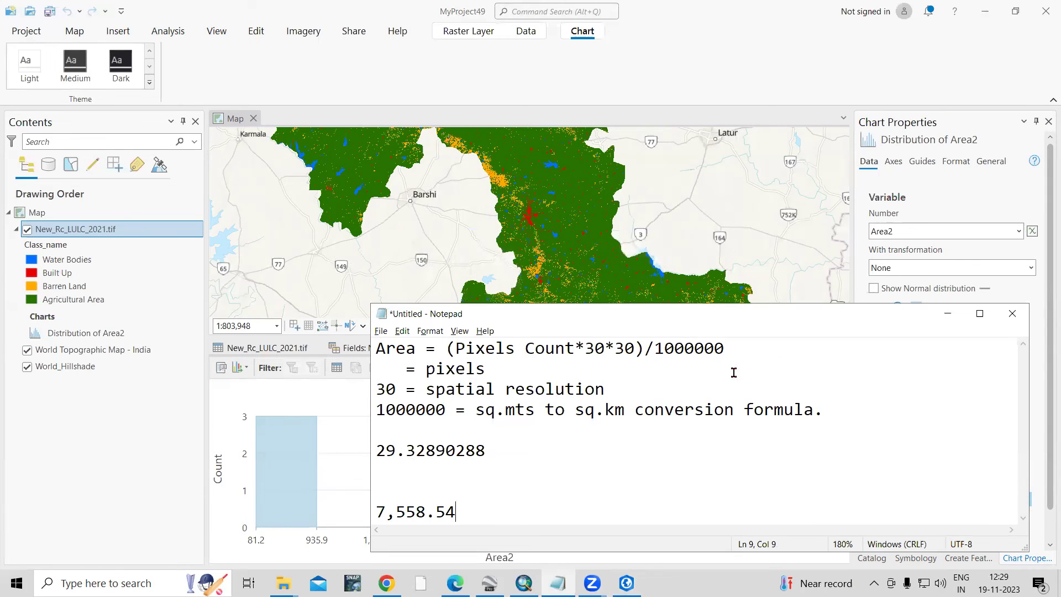
left_click(949, 314)
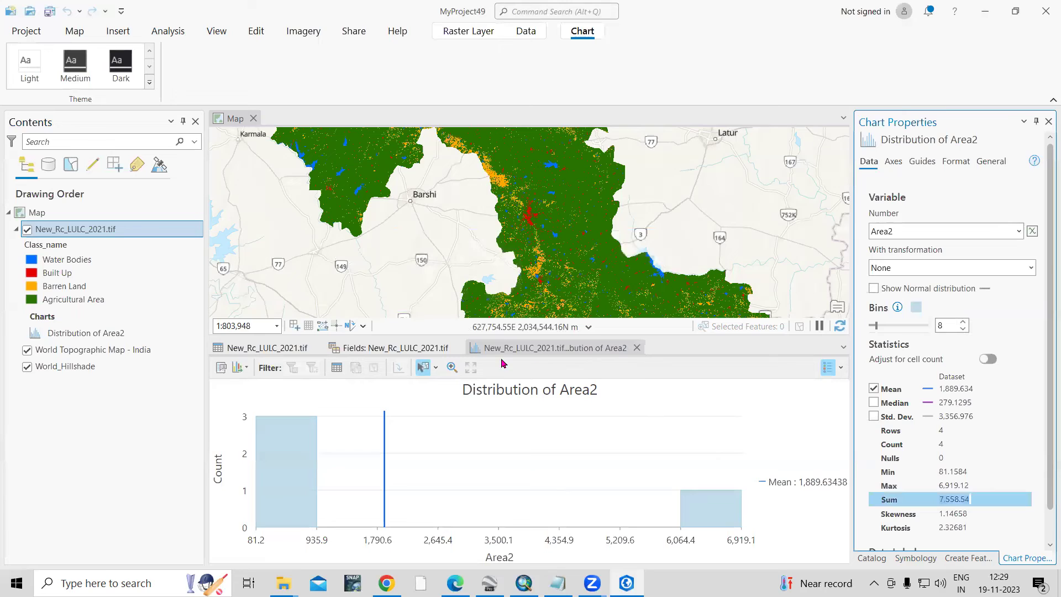
Close the Area2 distribution chart, open Calculate Field for the Perc2 field and widen the dialog
left_click(644, 351)
left_click(638, 349)
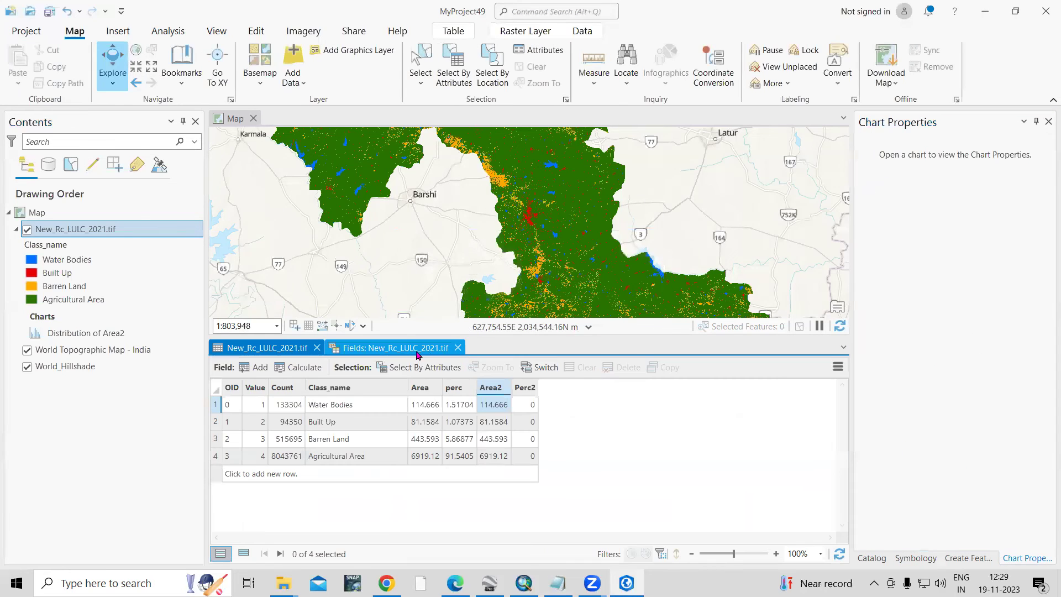
left_click(523, 390)
right_click(522, 390)
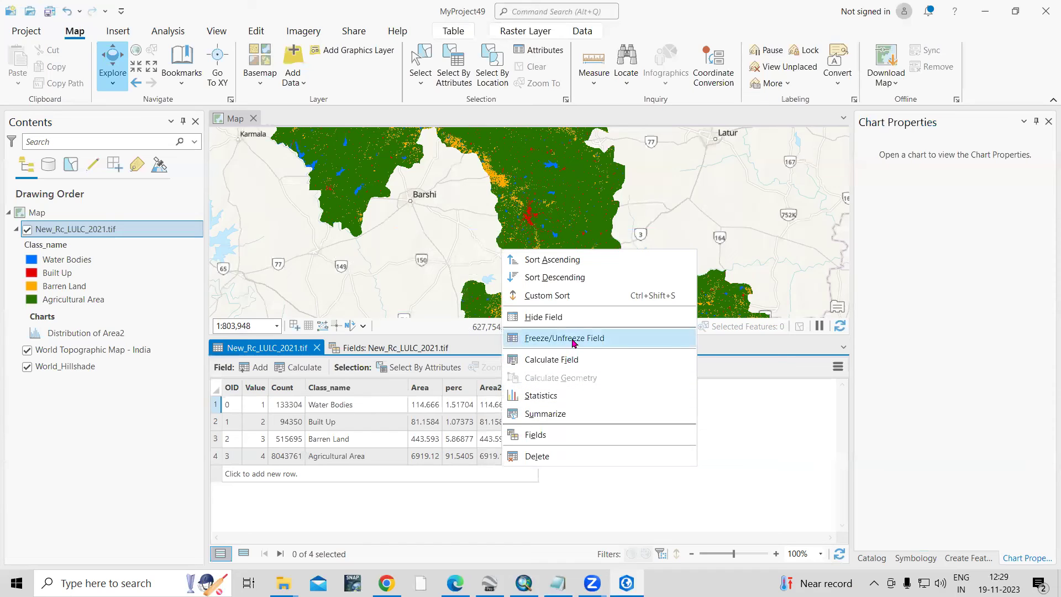
left_click(569, 359)
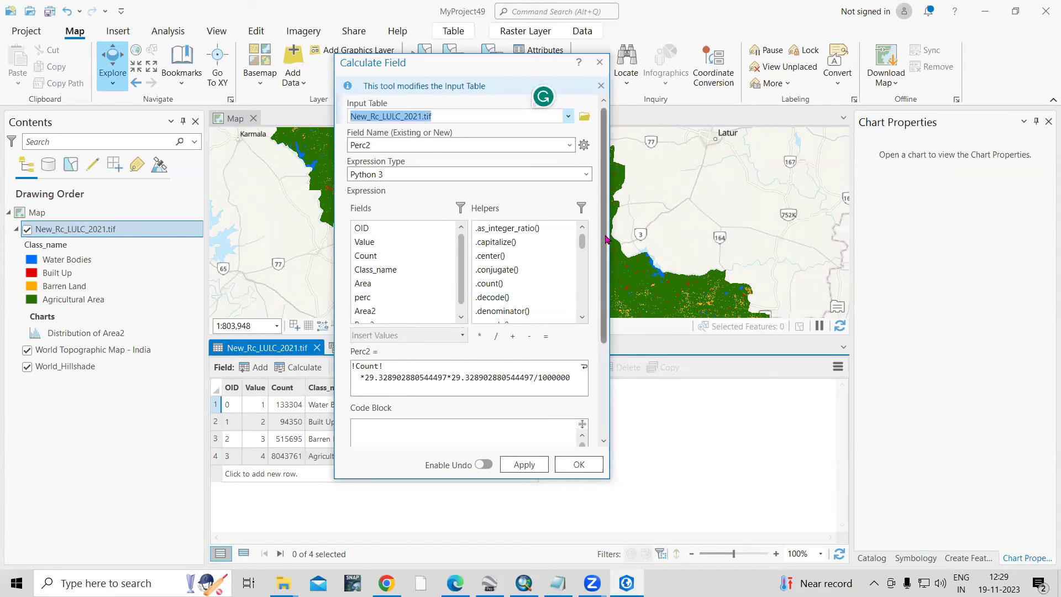
left_click_drag(612, 238, 717, 239)
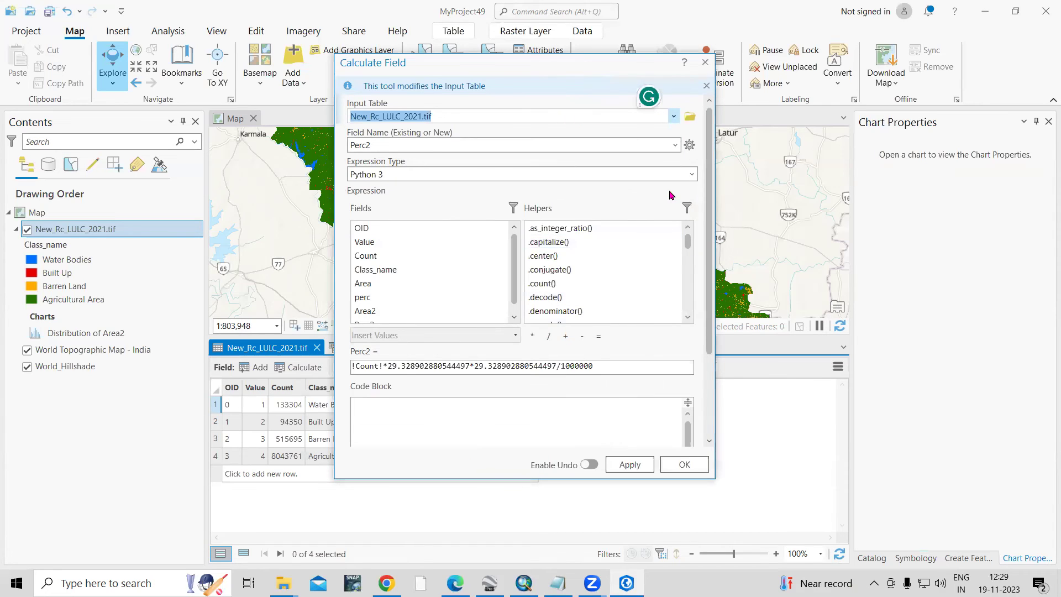
Replace the old Perc2 expression with Area2 divided by the copied Area2 sum, expressed as a percentage, and run the calculation
left_click(561, 145)
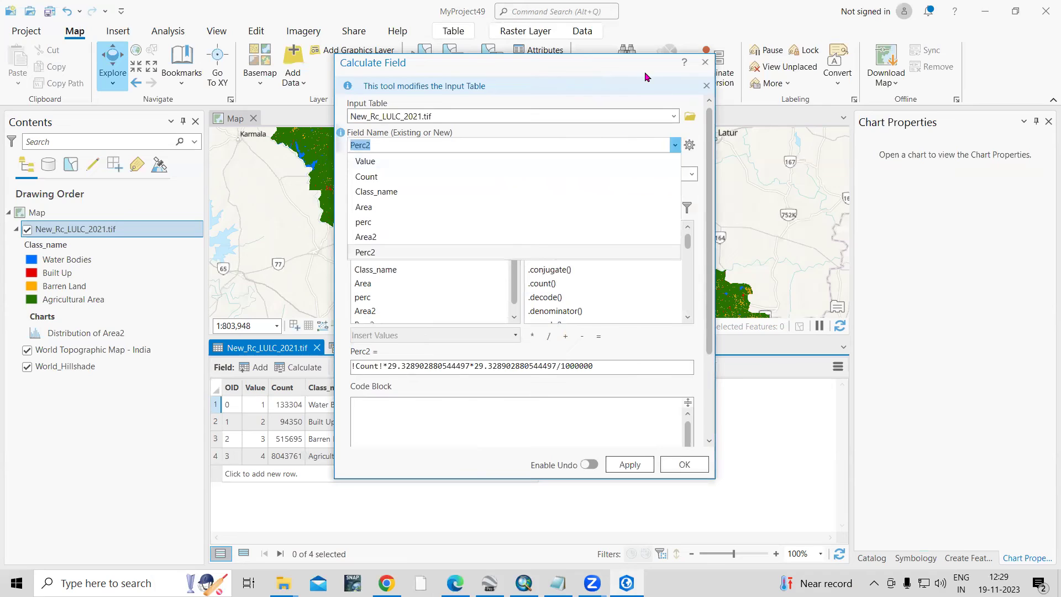
left_click(562, 140)
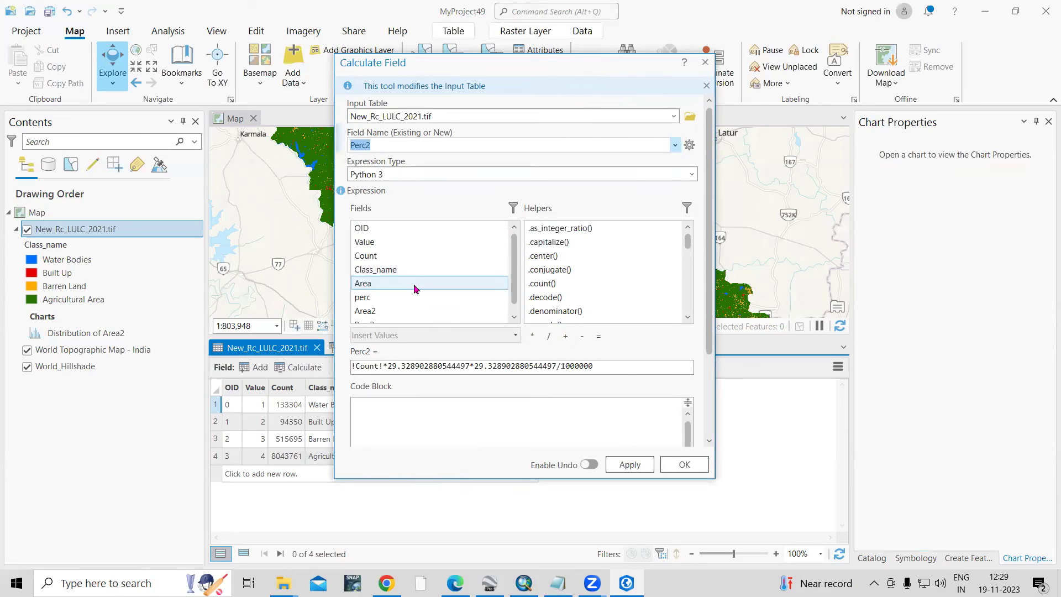
scroll(402, 302, "down", 1)
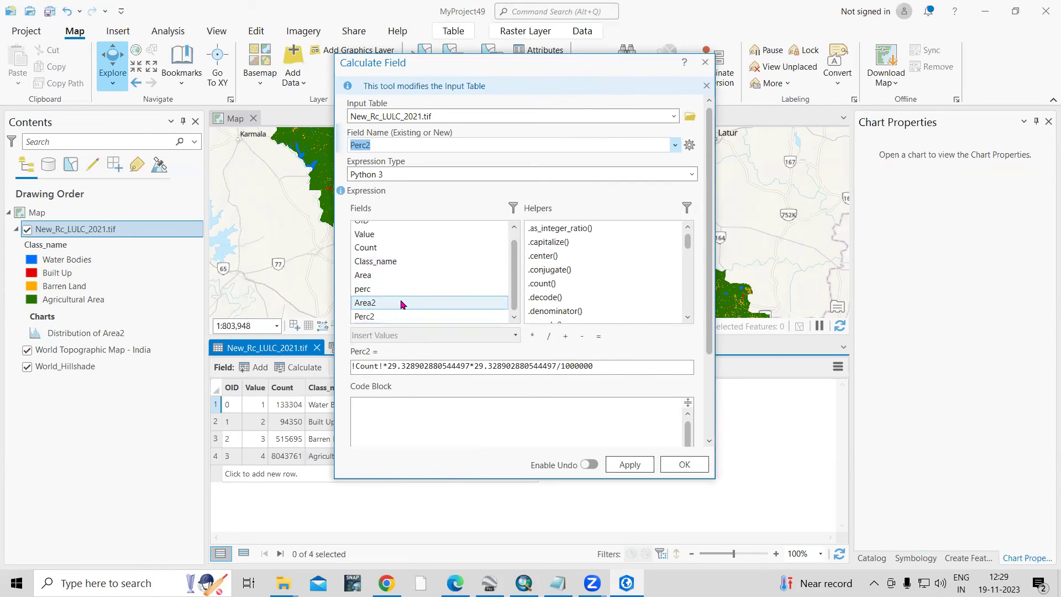
double_click(402, 303)
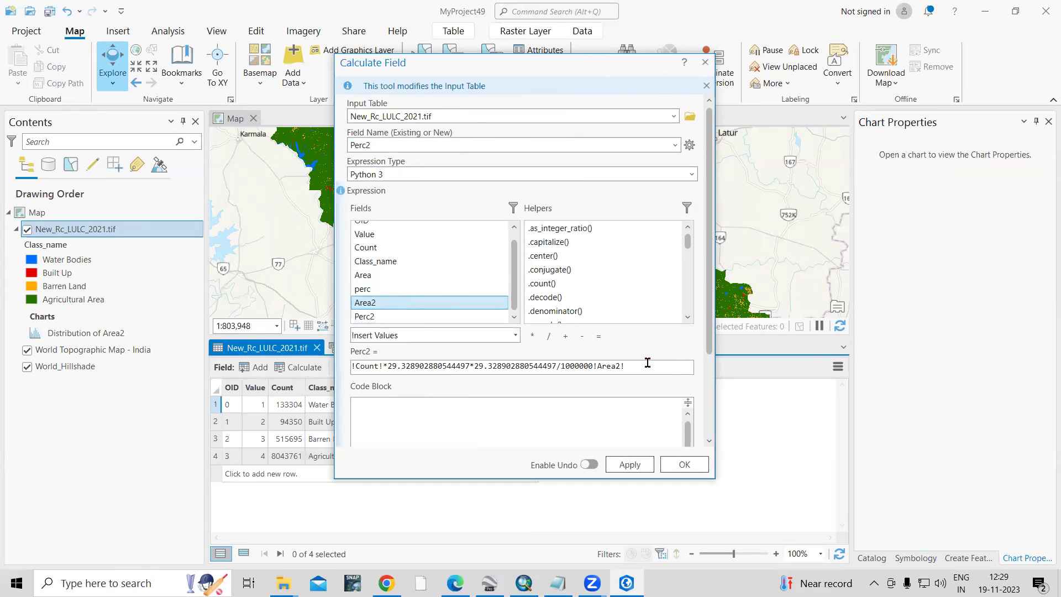
key("ctrl+a")
key("BackSpace")
double_click(379, 304)
left_click(548, 337)
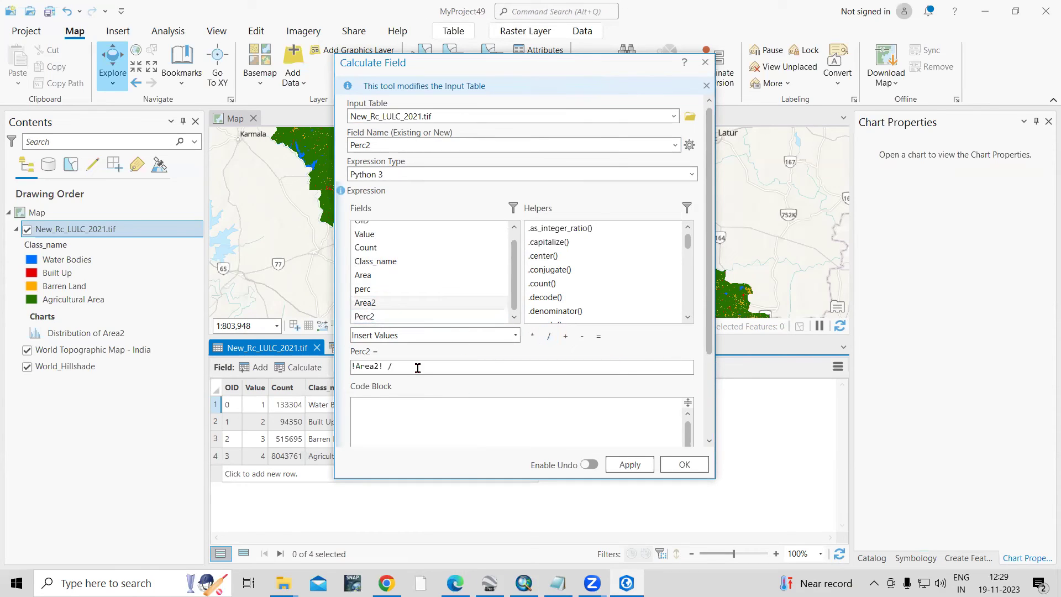
key("ctrl+v")
left_click(695, 470)
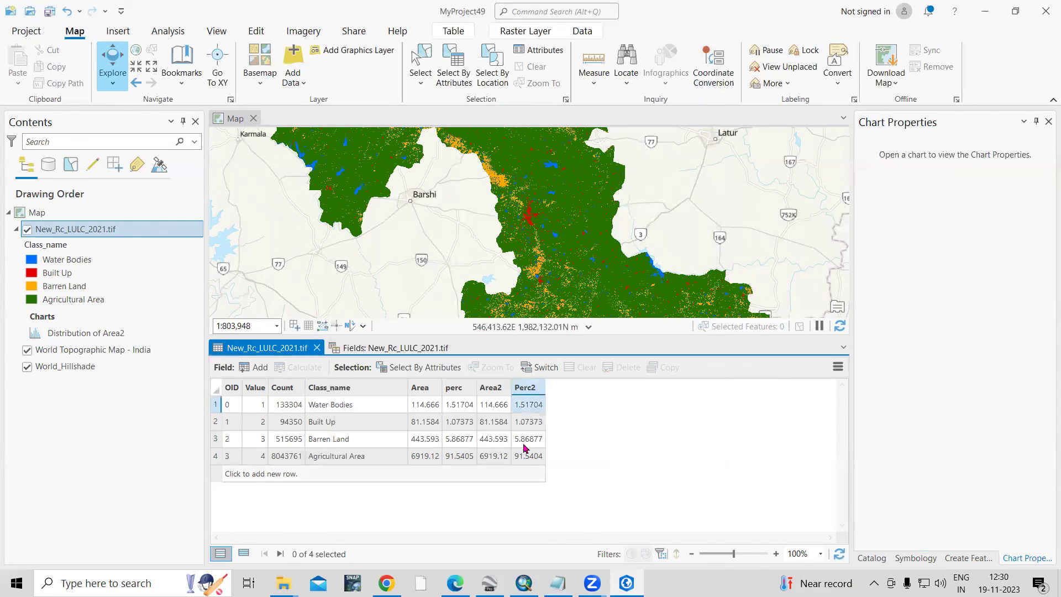